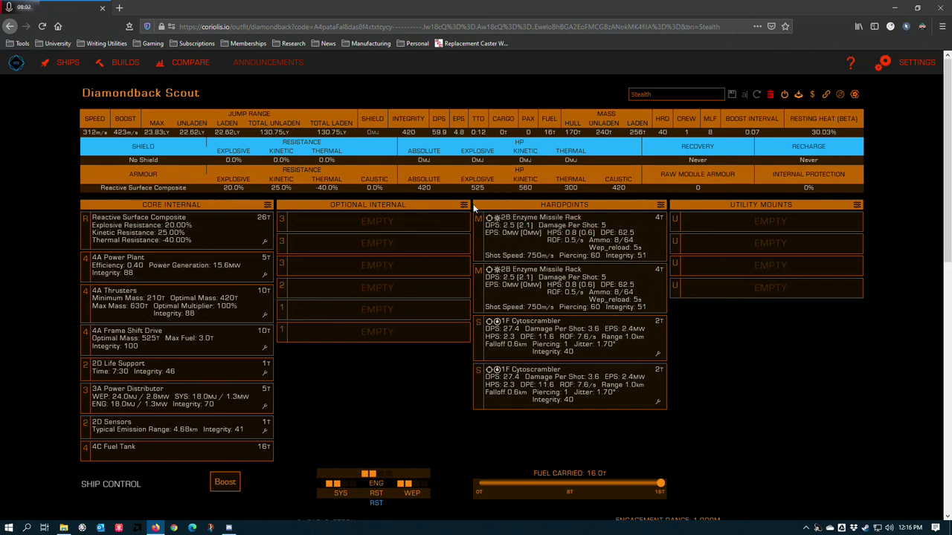
Empty all hardpoints of the Diamondback Scout and fit a 2F Multi-cannon in the first medium slot
click(660, 208)
click(577, 223)
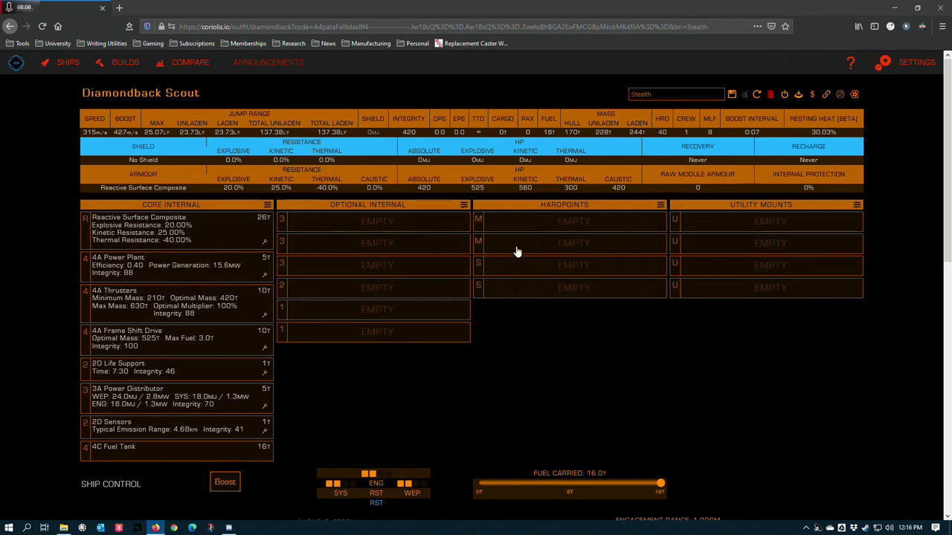
click(511, 225)
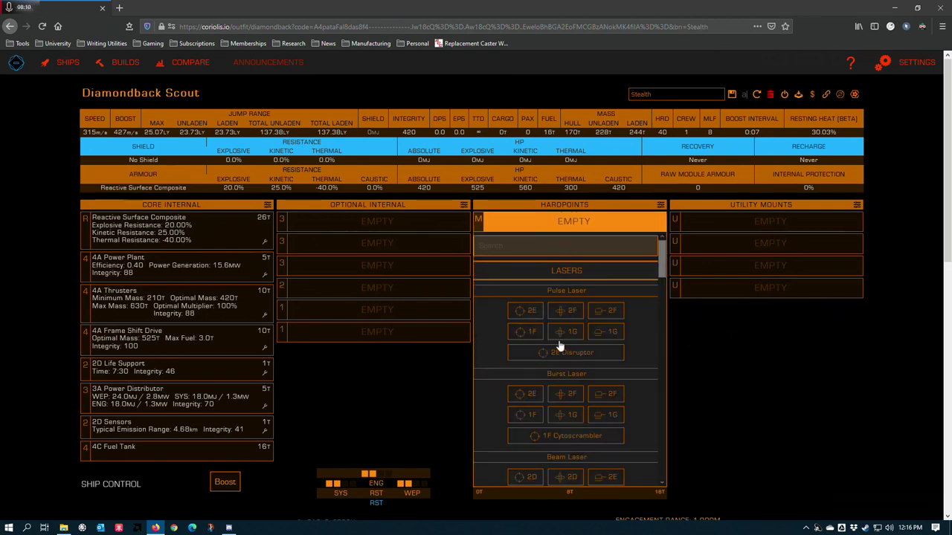
scroll(660, 258, down, 3)
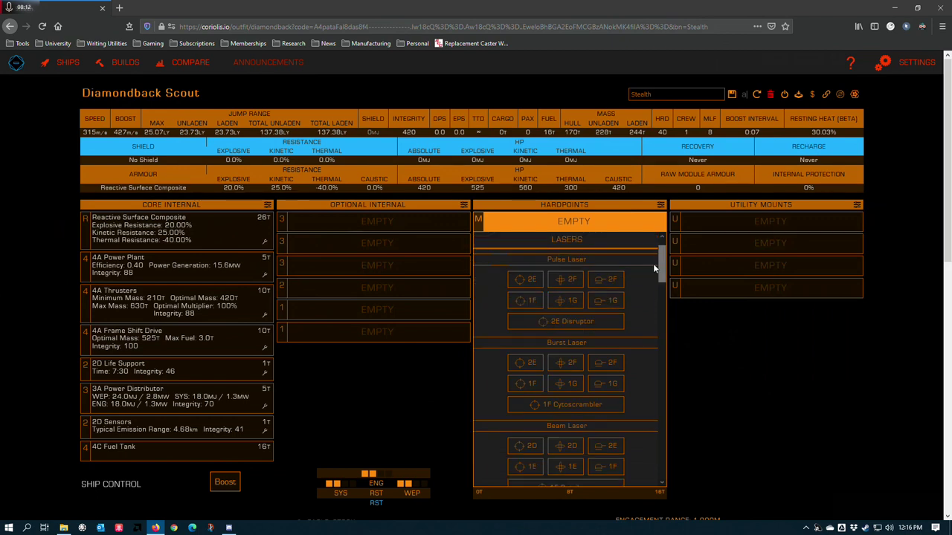
scroll(535, 357, down, 4)
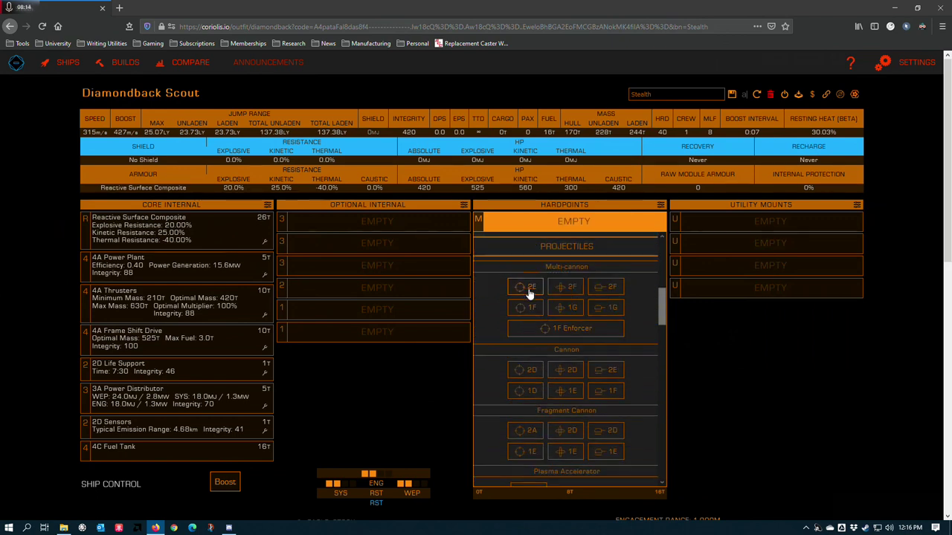
click(571, 287)
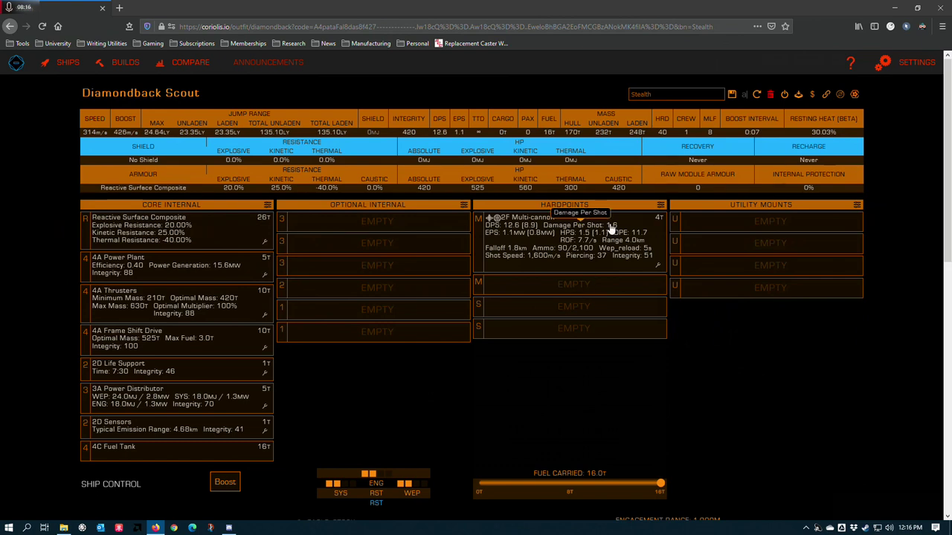
Fit a 2D Fragment Cannon in the second medium hardpoint
click(604, 284)
scroll(546, 387, down, 6)
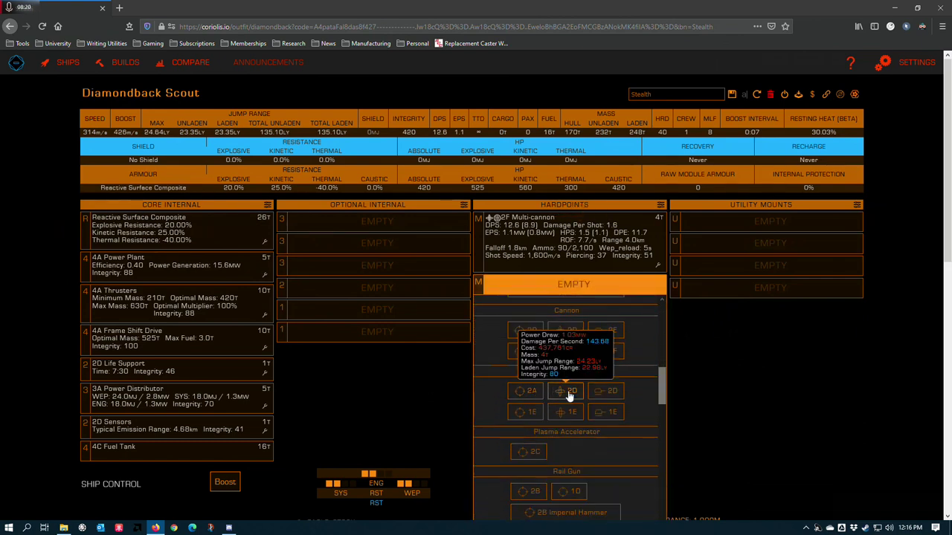
click(569, 391)
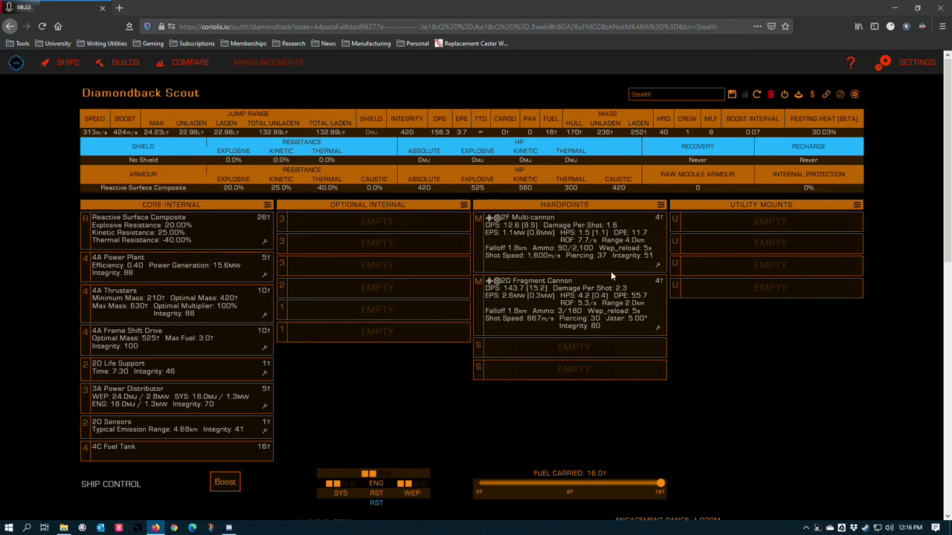
Apply the grade 5 engineering modification that increases integrity, mass and piercing to the 2F Multi-cannon
click(658, 266)
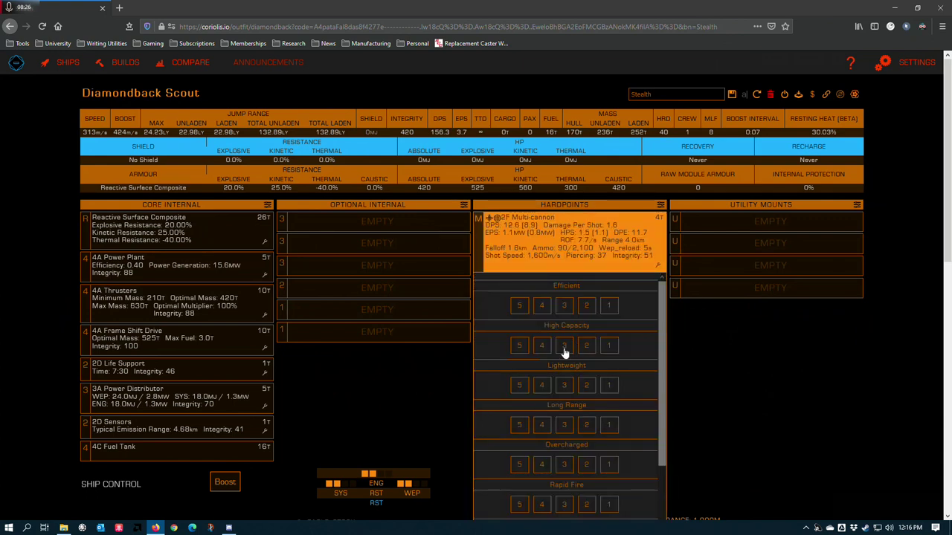
scroll(510, 387, down, 5)
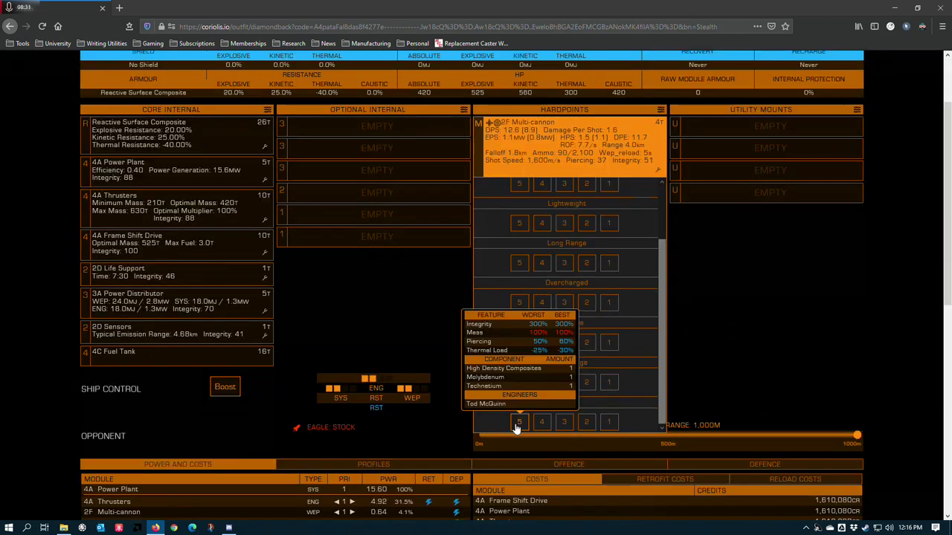
click(518, 423)
click(346, 328)
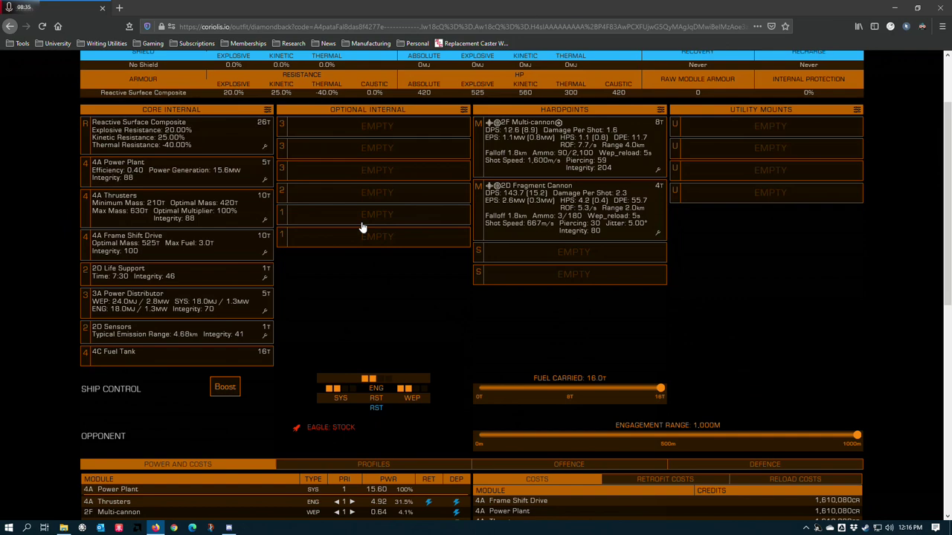
scroll(463, 234, up, 2)
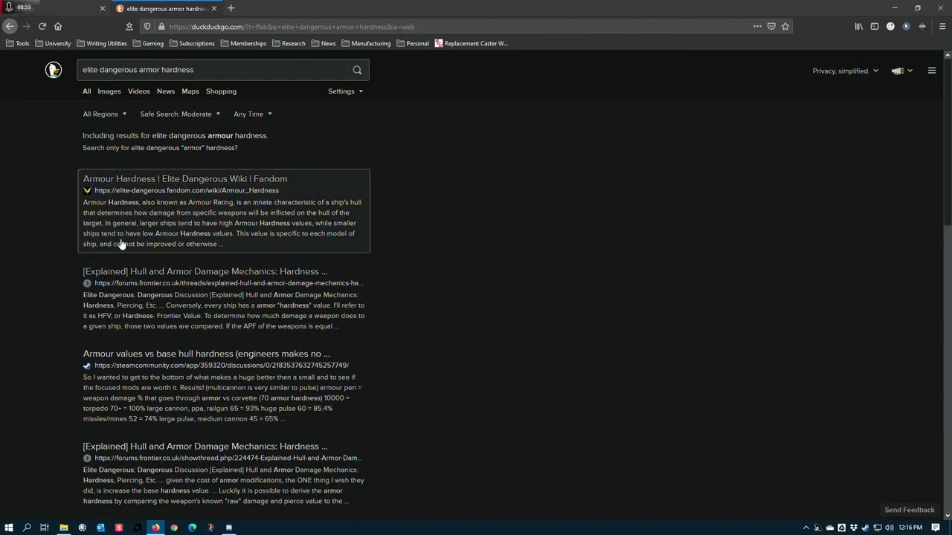
Open the Elite Dangerous Wiki article on Armour Hardness from the search results and read its definition and damage formula
click(130, 180)
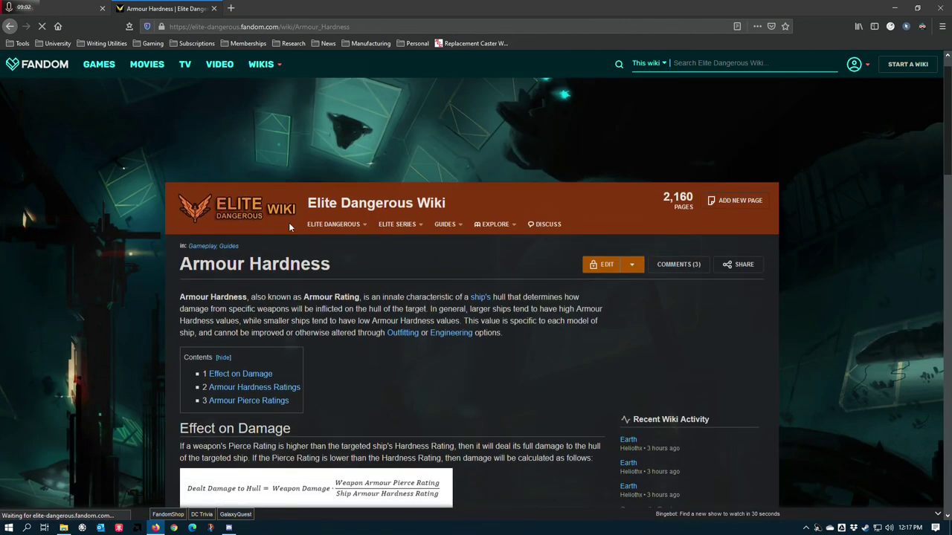
scroll(476, 297, down, 1)
scroll(476, 298, down, 1)
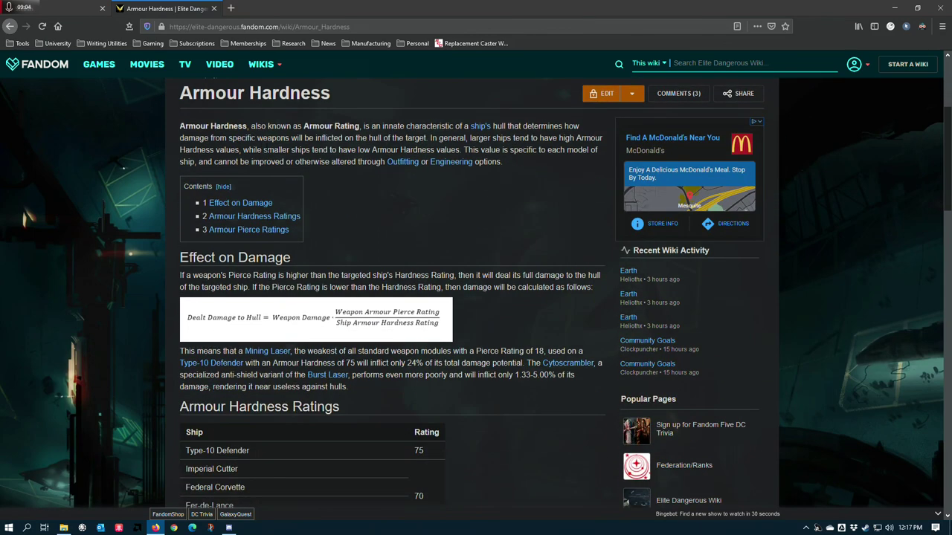
drag(303, 125, 571, 125)
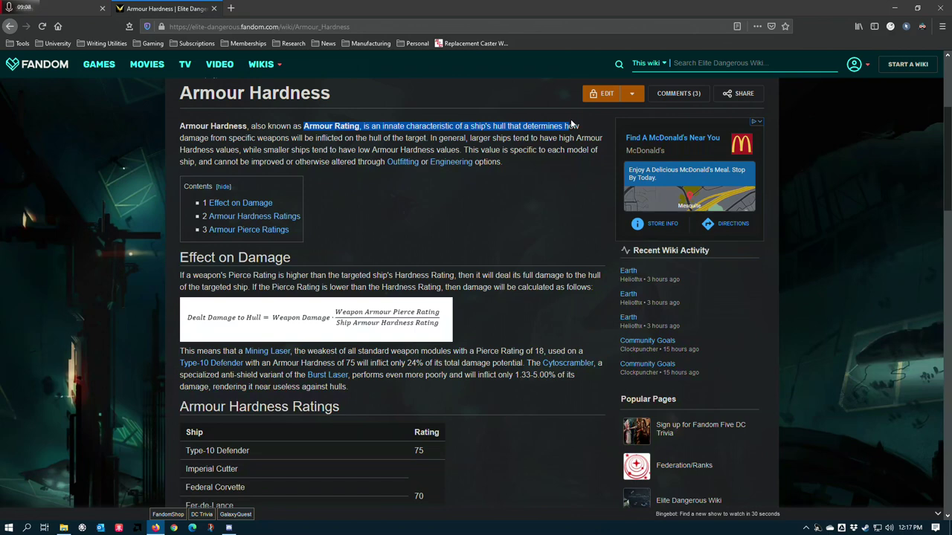
click(415, 201)
Examine the wiki's Armour Hardness Ratings table from the Type-10 Defender to the Sidewinder MkI
scroll(413, 212, down, 8)
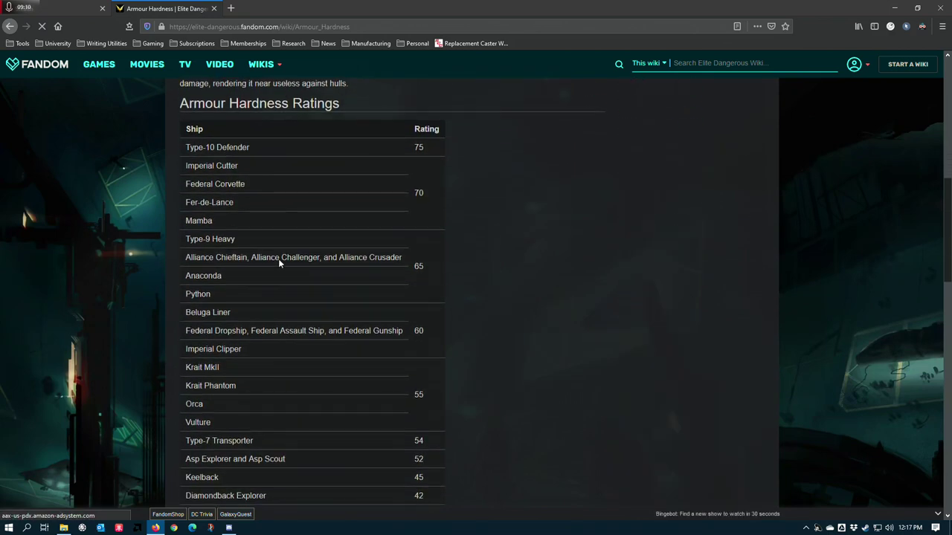
scroll(295, 356, down, 5)
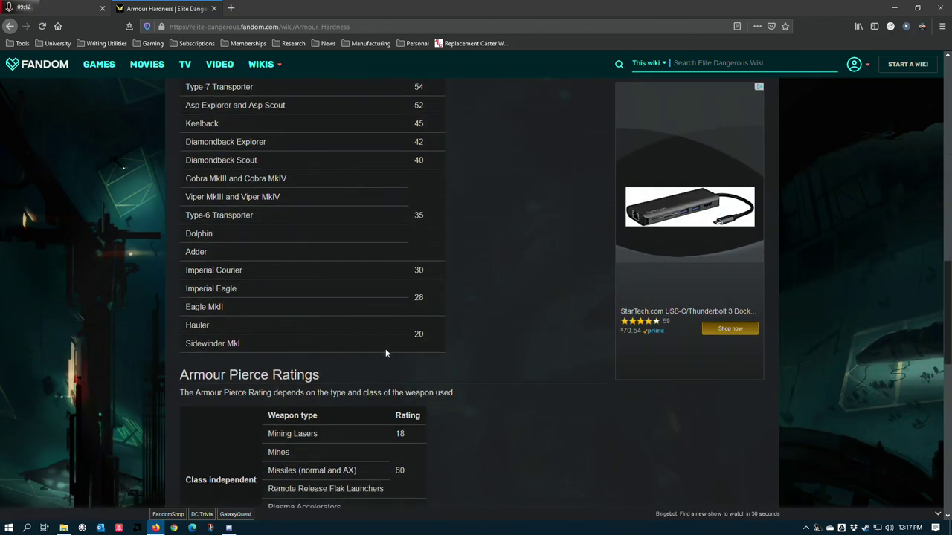
scroll(385, 354, up, 10)
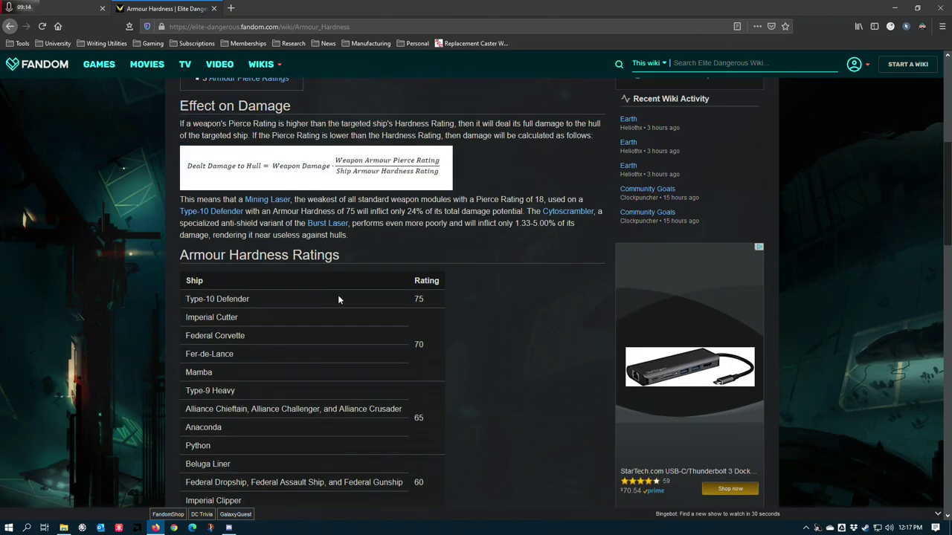
drag(257, 299, 176, 301)
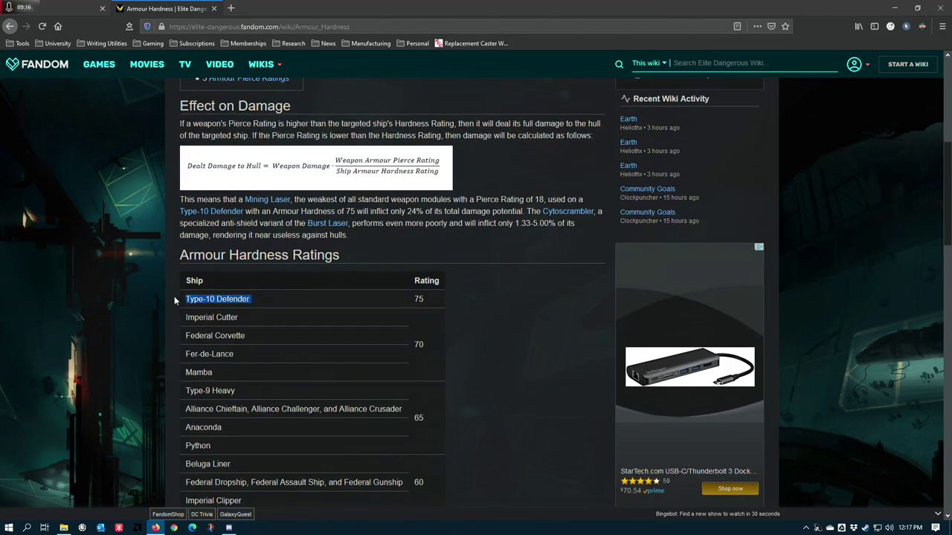
click(226, 281)
scroll(226, 282, down, 2)
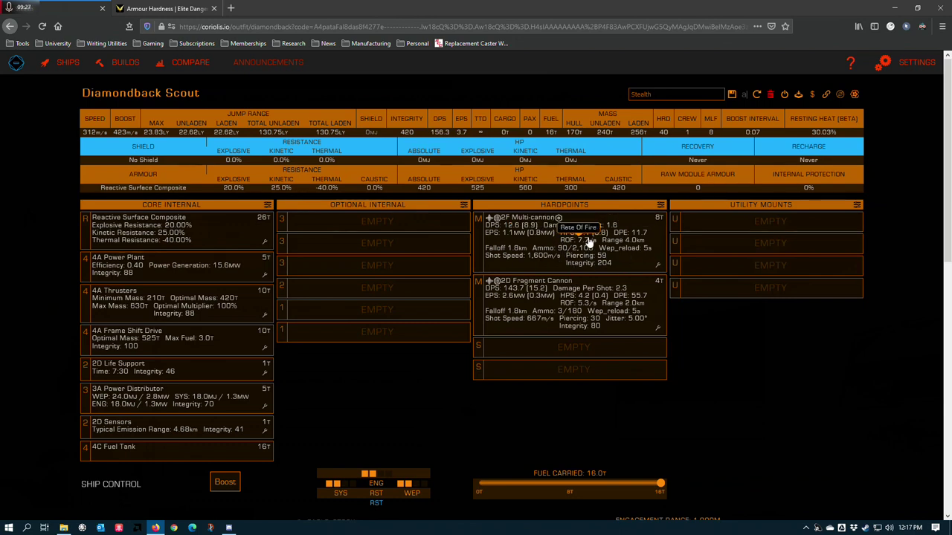
Compare the 2D Fragment Cannon's piercing with the wiki's hardness ratings, highlighting the ships from Imperial Courier to Sidewinder MkI
click(536, 301)
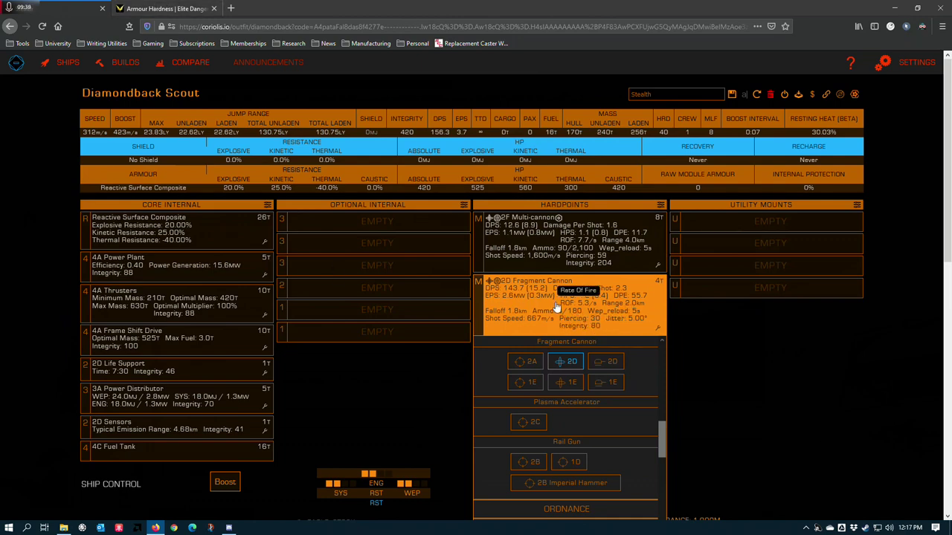
key(ctrl+Tab)
scroll(359, 334, down, 3)
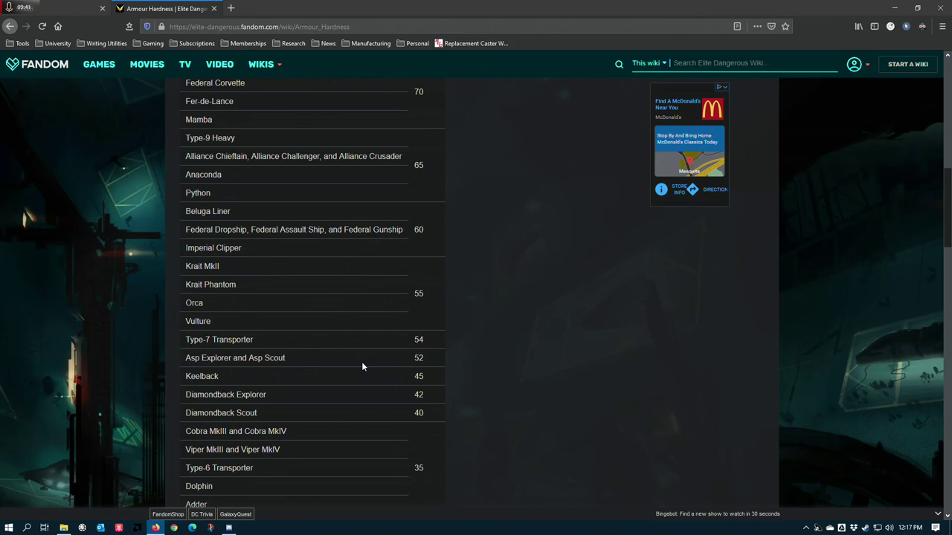
scroll(362, 366, down, 2)
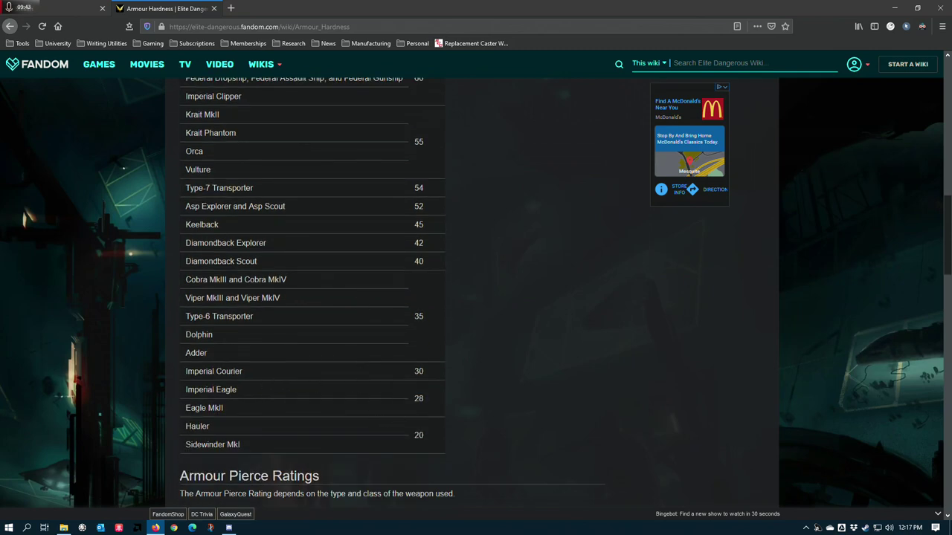
drag(186, 375, 383, 459)
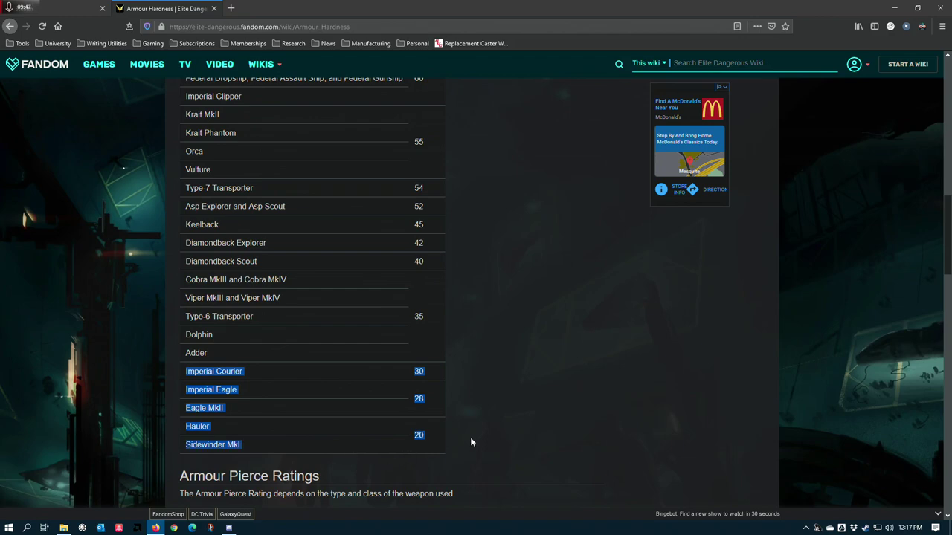
key(ctrl+Tab)
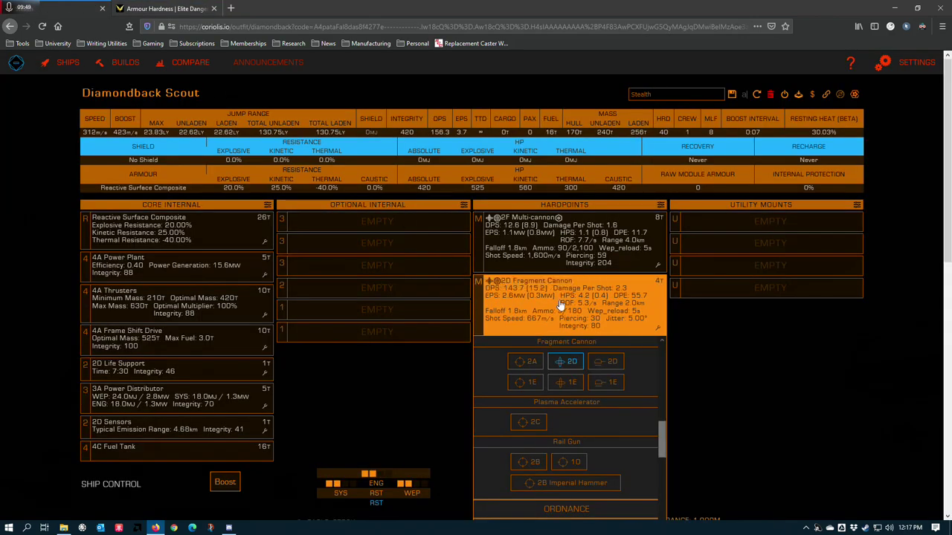
click(388, 380)
Open the saved Type-10 Defender build "War Ox Energy"
click(119, 63)
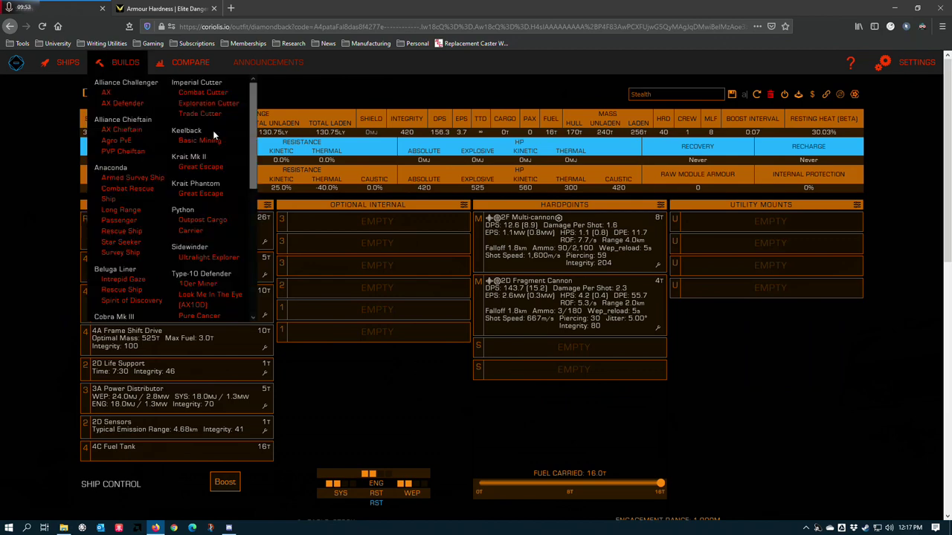
scroll(213, 129, down, 5)
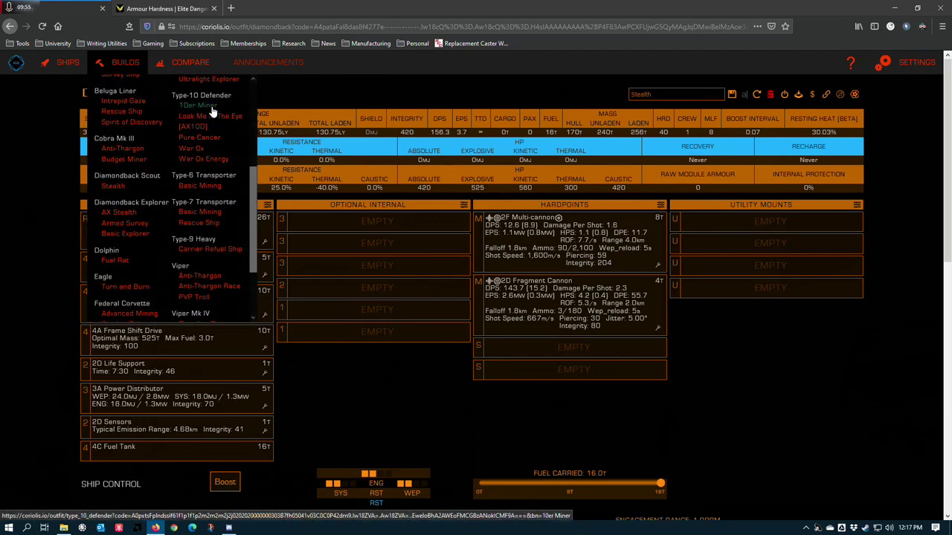
click(198, 159)
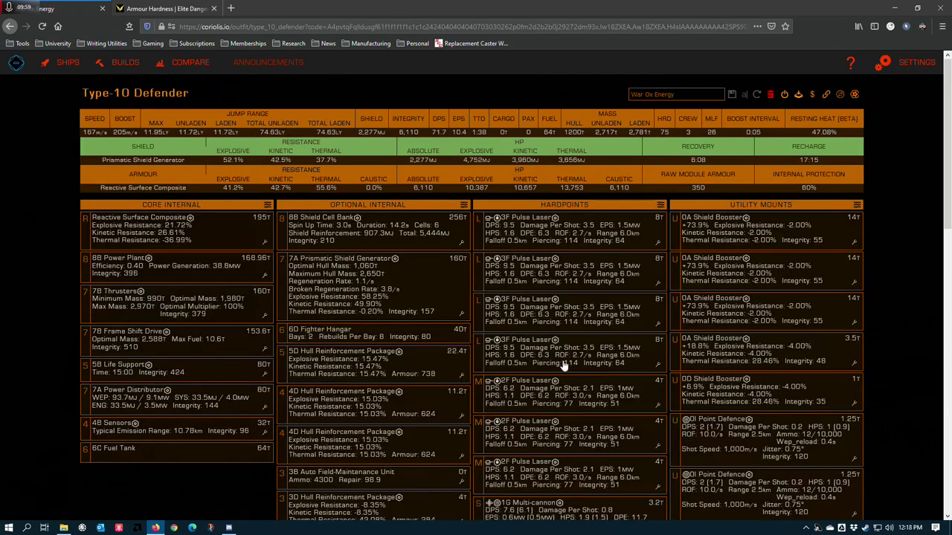
Review the War Ox Energy build's summary stats and fitted modules, including the piercing of its hardpoints
scroll(495, 182, down, 3)
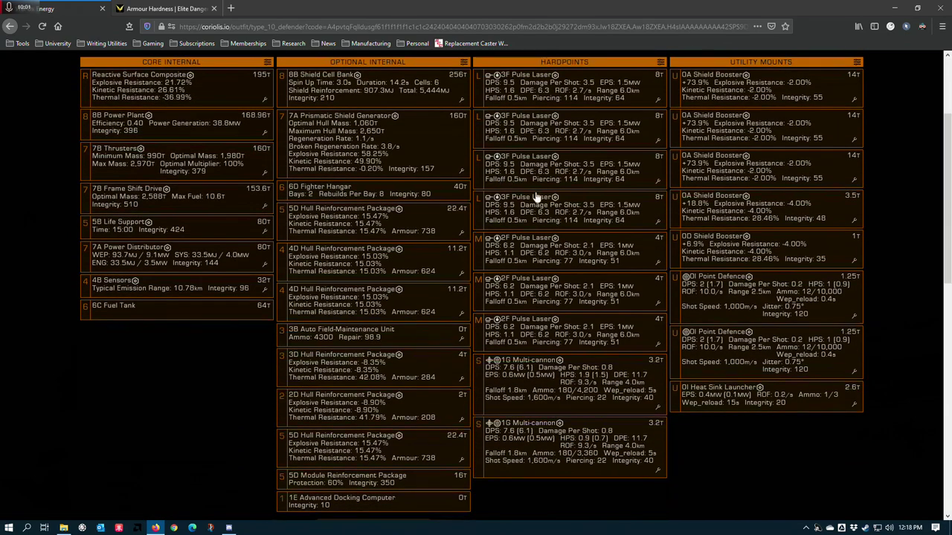
scroll(550, 431, up, 2)
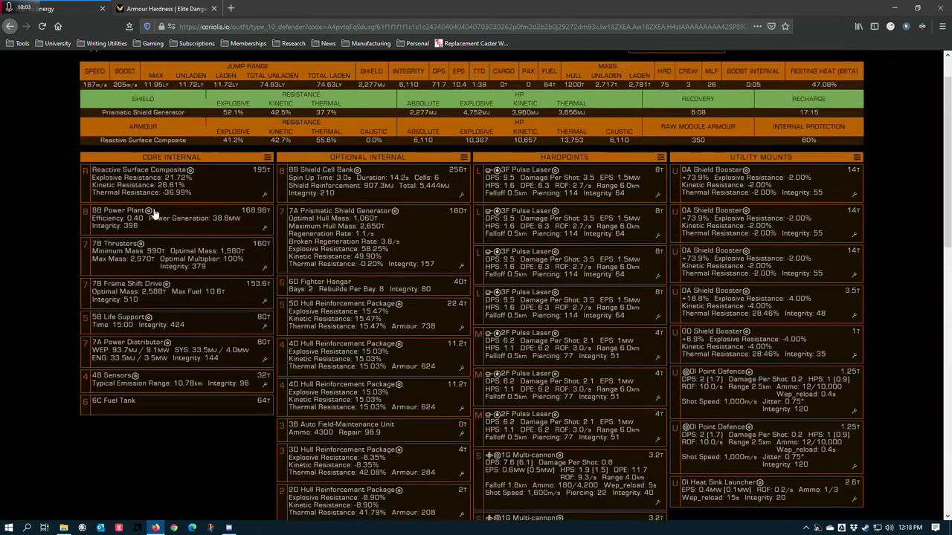
scroll(478, 190, up, 1)
scroll(560, 236, down, 2)
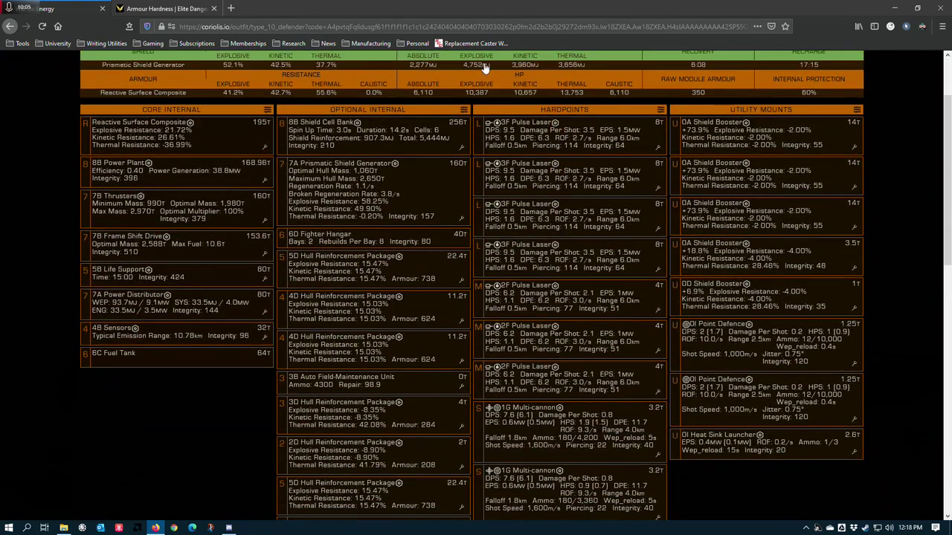
scroll(583, 146, up, 2)
scroll(543, 201, down, 1)
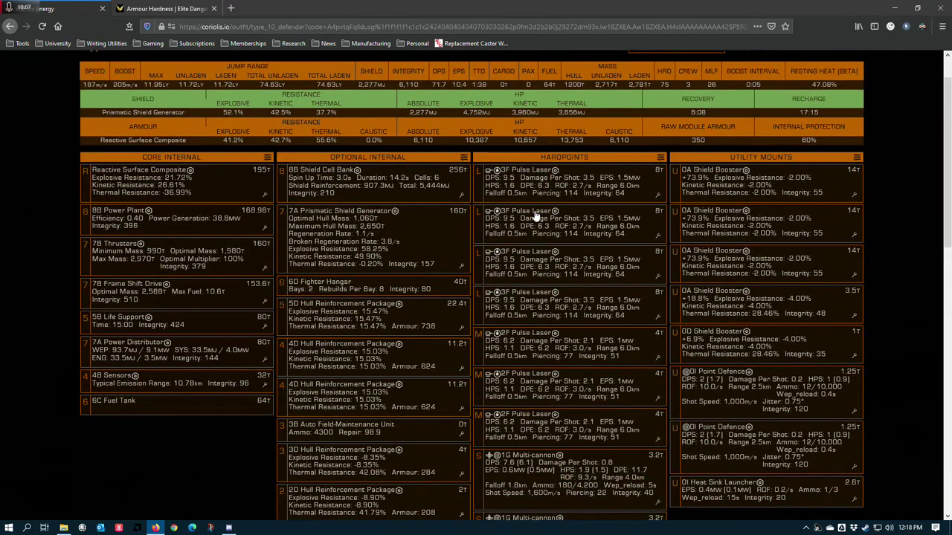
Inspect the engineering modifications of the first 3F Pulse Laser, then look over the medium and small hardpoints
scroll(630, 142, down, 1)
click(658, 146)
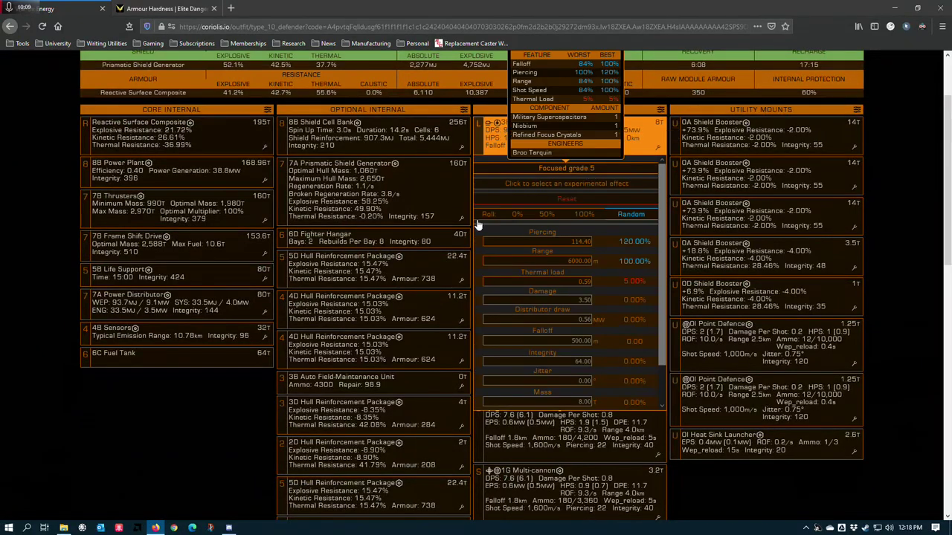
click(241, 396)
scroll(442, 223, up, 1)
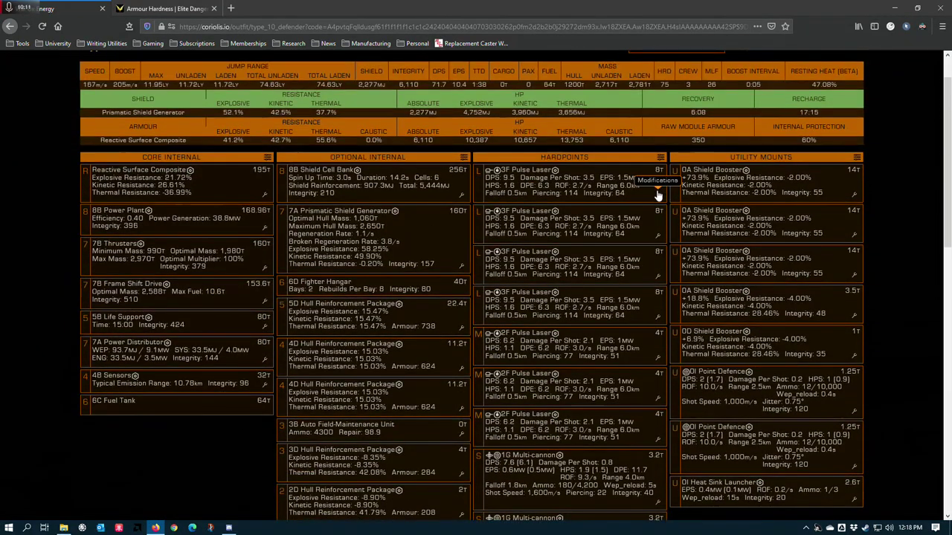
click(658, 192)
click(258, 409)
scroll(583, 147, down, 1)
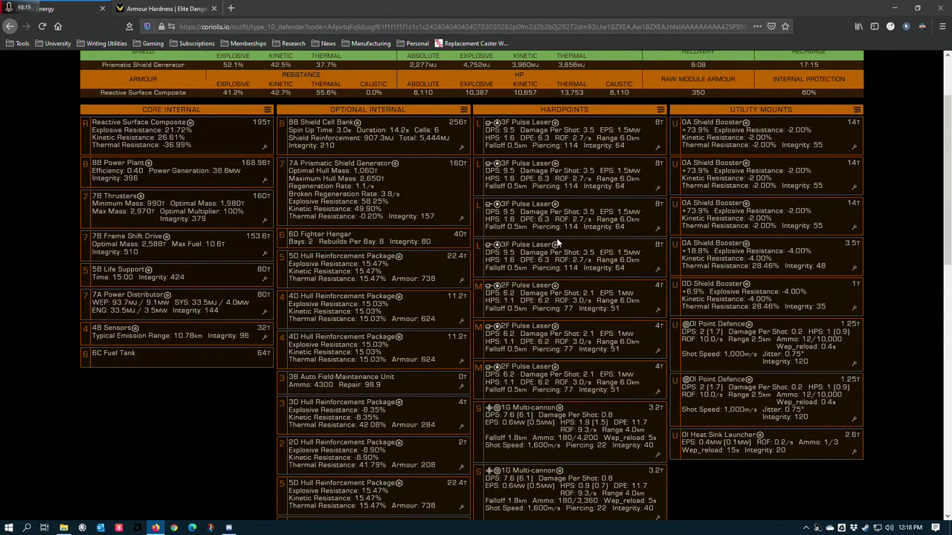
scroll(582, 386, down, 3)
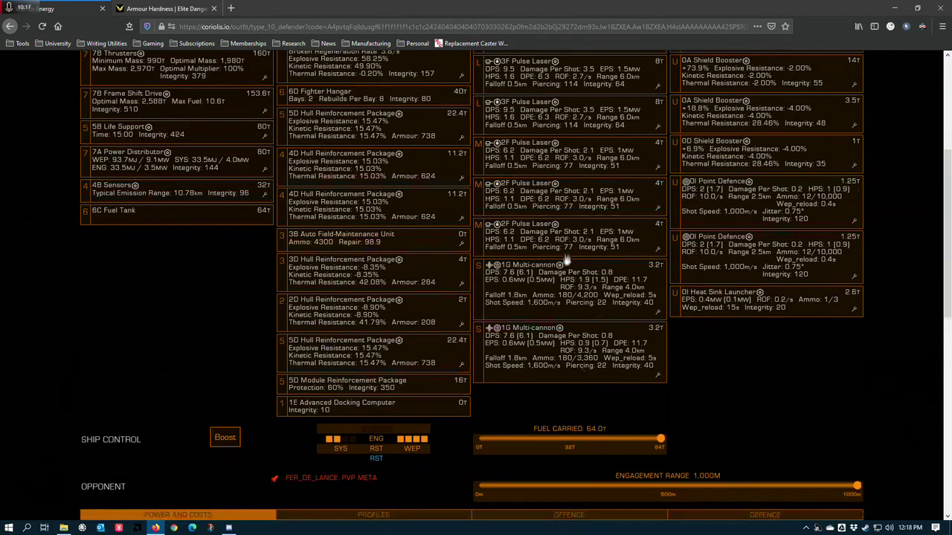
Inspect the engineering modifications of both small 1G Multi-cannons, including the blueprint and experimental effect of the second one
click(654, 314)
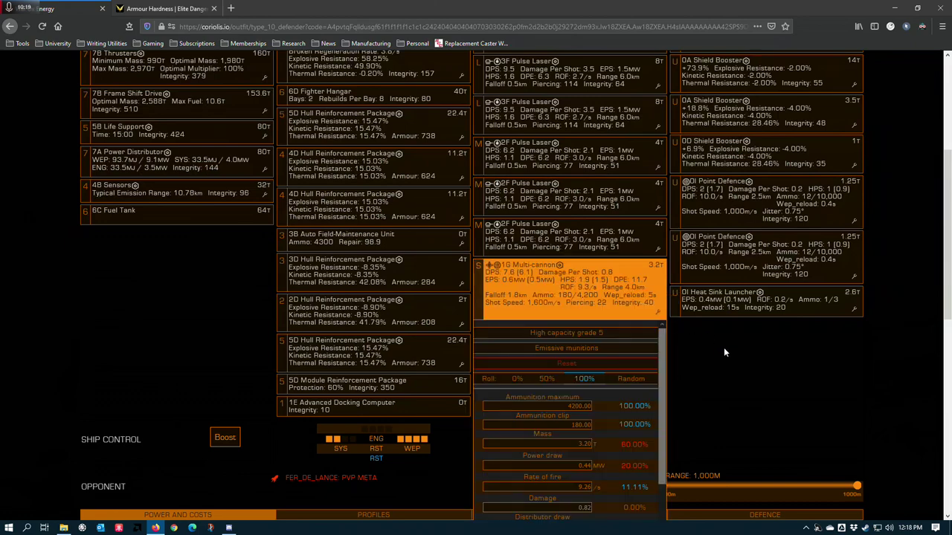
click(721, 350)
click(658, 315)
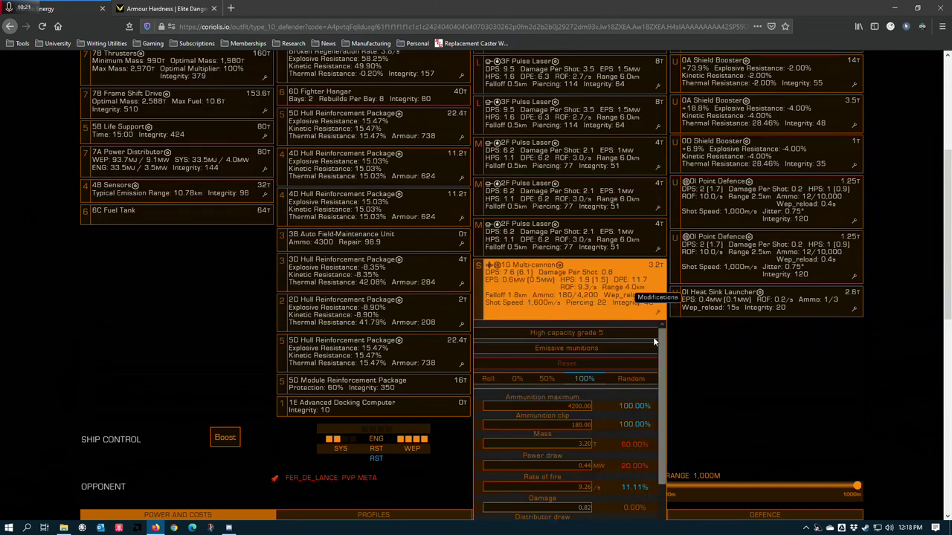
click(733, 345)
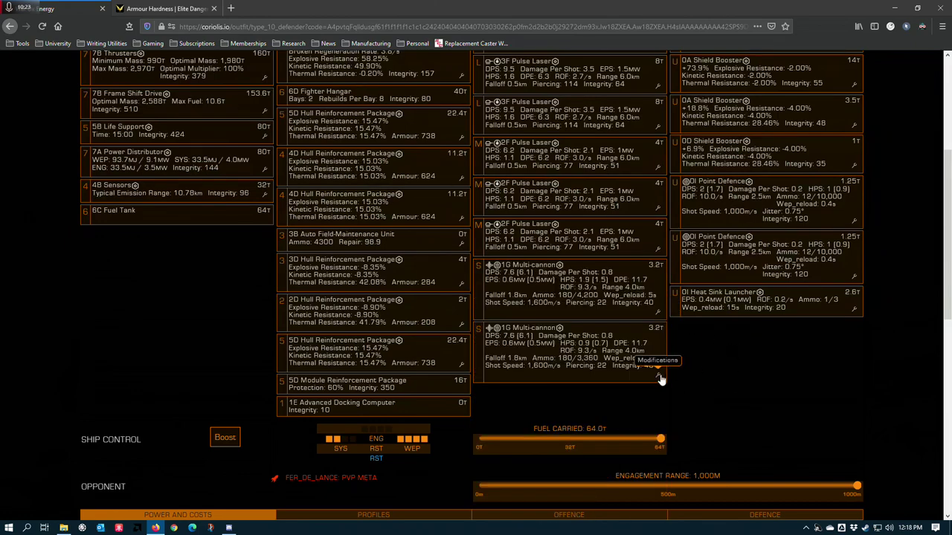
click(657, 376)
mouse_move(556, 417)
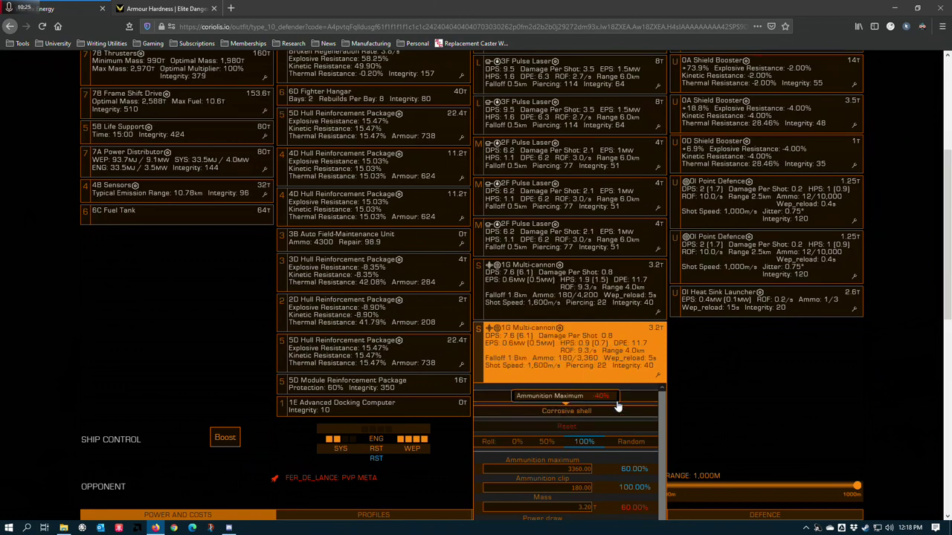
Compare the piercing of the War Ox Energy hardpoints with the wiki's Armour Hardness Ratings, highlighting the 70 rating
scroll(616, 372, up, 2)
click(163, 8)
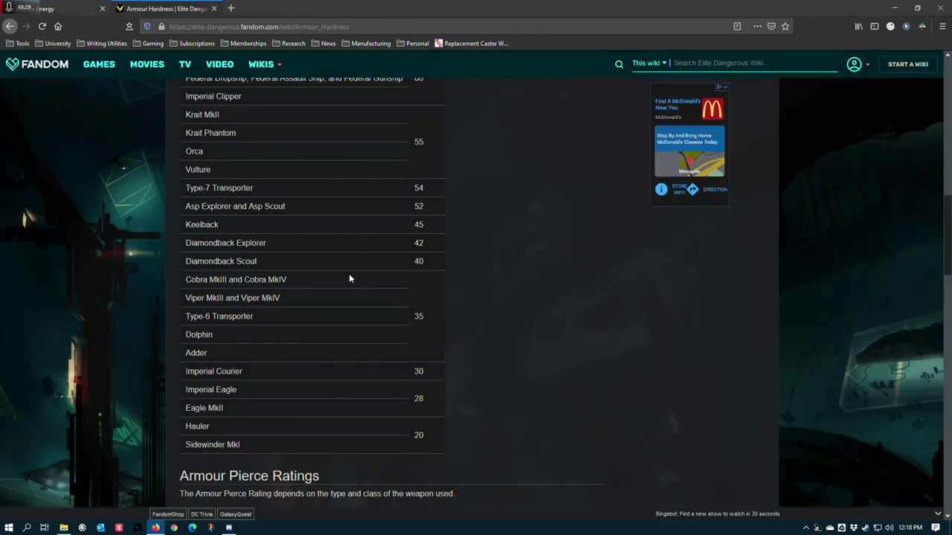
scroll(329, 301, up, 6)
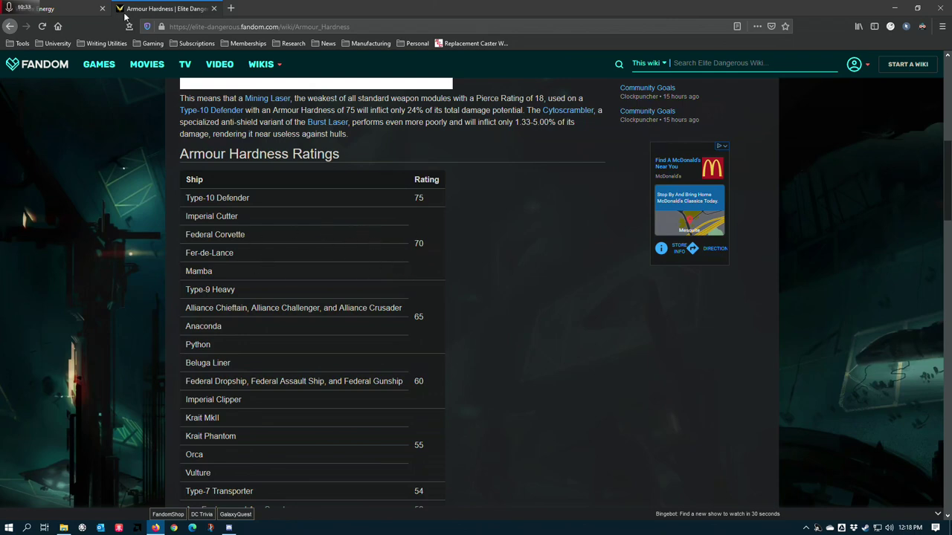
click(56, 8)
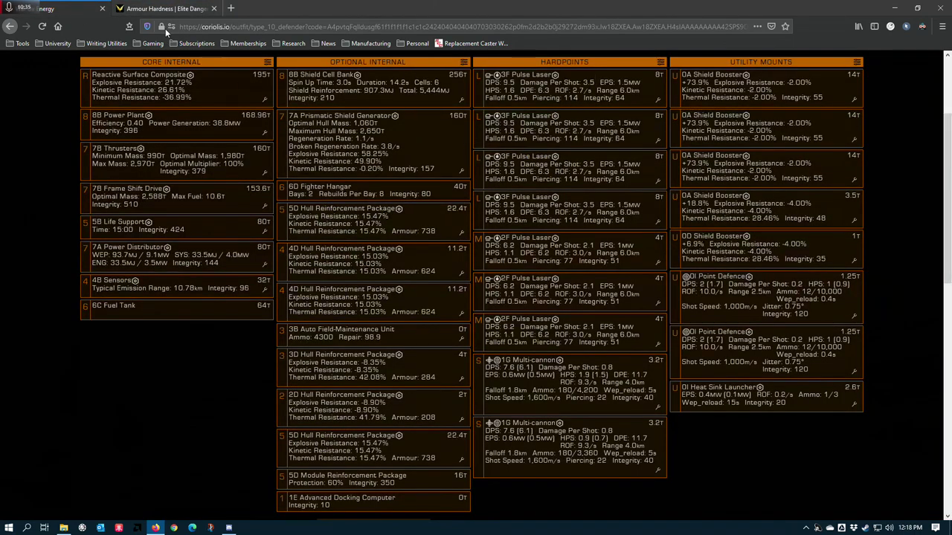
click(164, 9)
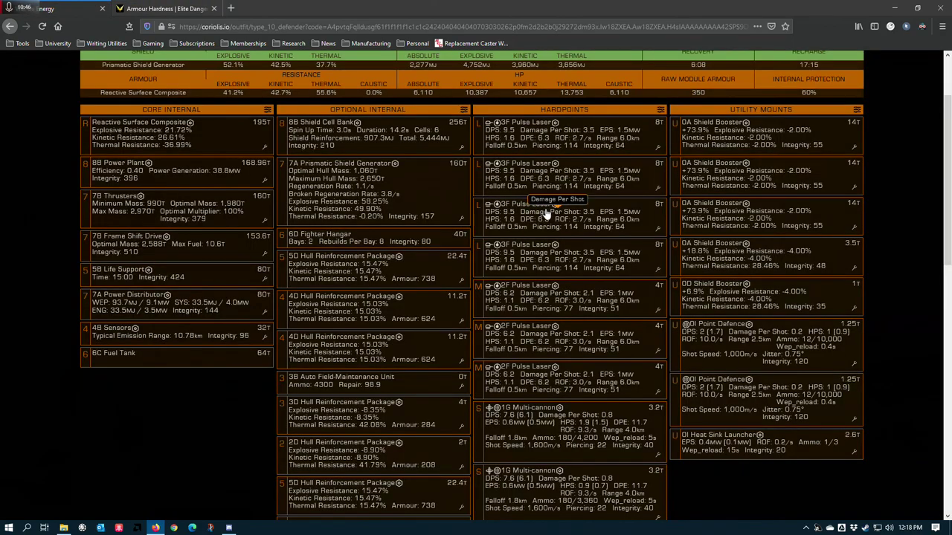
scroll(542, 216, down, 1)
key(alt+Left)
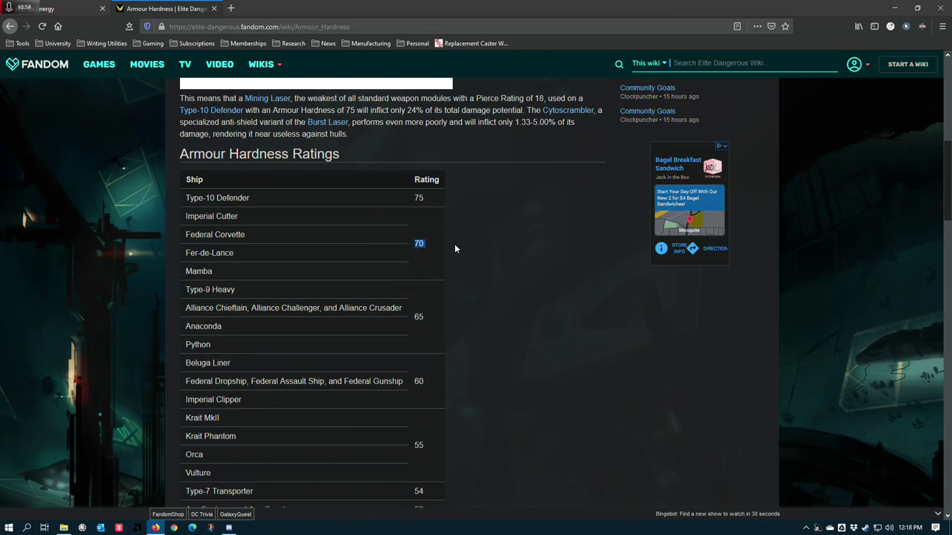
click(446, 246)
click(466, 249)
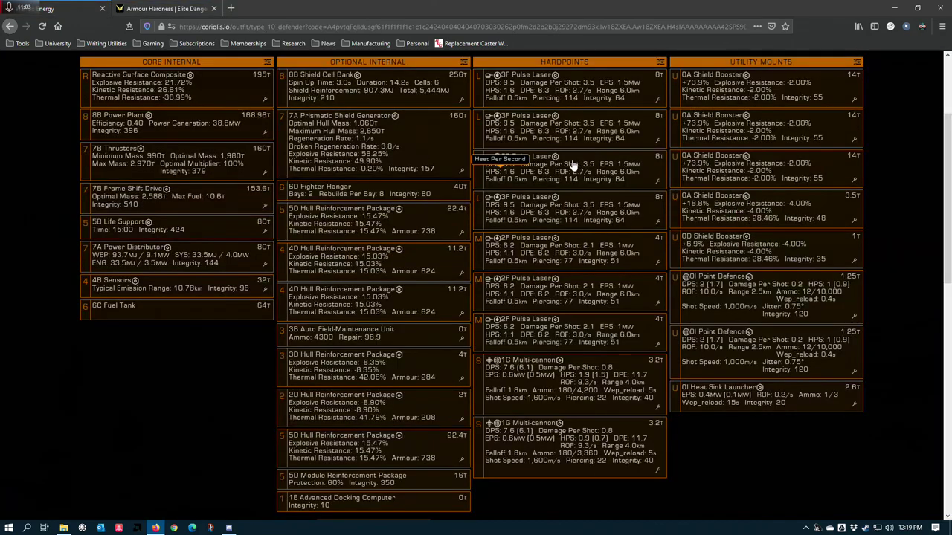
Review the War Ox Energy build from its summary stats down to the piercing of the small Multi-cannons
scroll(572, 171, up, 1)
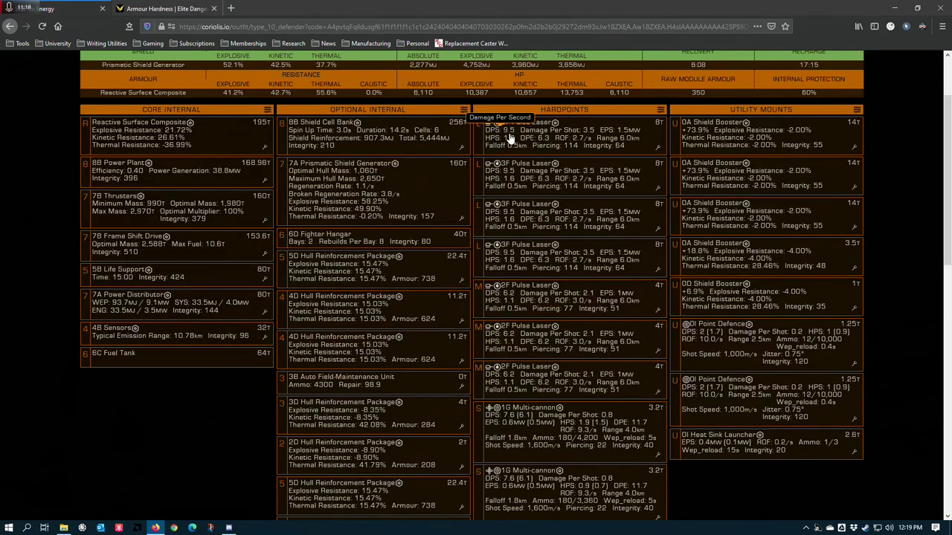
scroll(489, 136, up, 2)
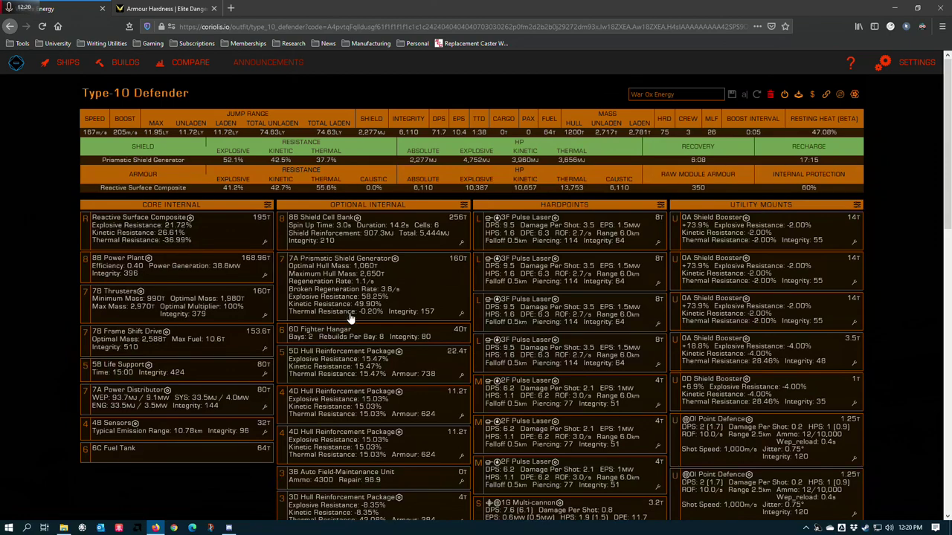
scroll(351, 318, down, 1)
scroll(405, 119, up, 1)
scroll(542, 354, down, 5)
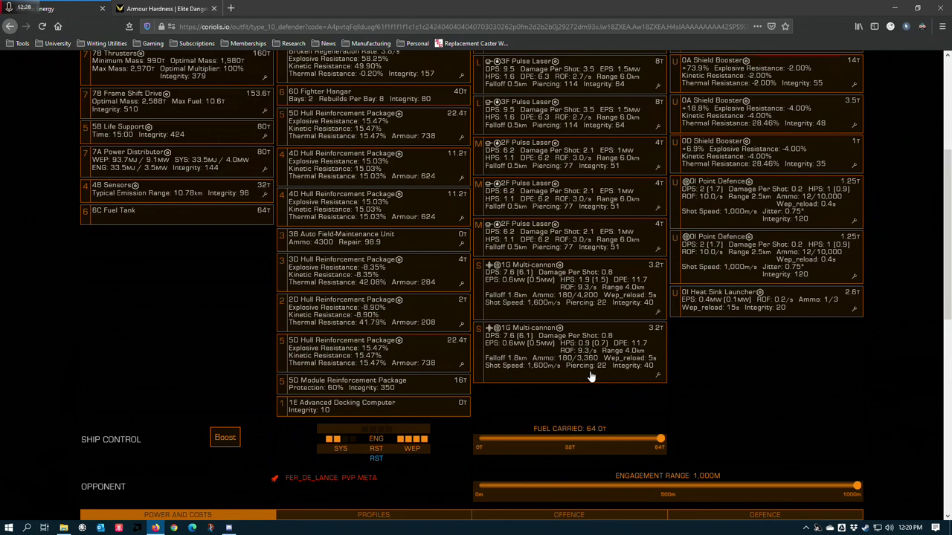
Read the wiki's Effect on Damage section, highlighting the Mining Laser's Pierce Rating of 18, the 24% damage figure and the Cytoscrambler's 1.33-5.00%
click(165, 9)
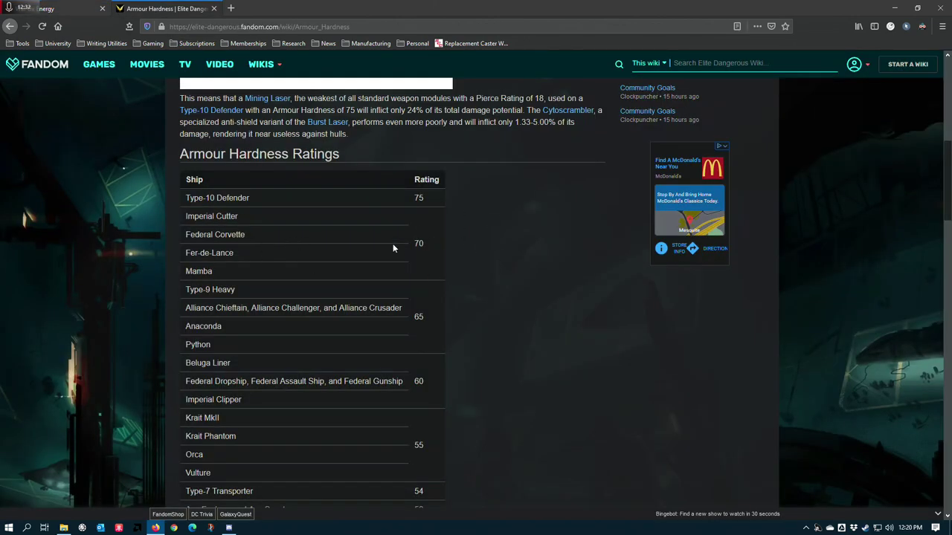
scroll(444, 221, up, 2)
drag(180, 199, 438, 241)
click(439, 240)
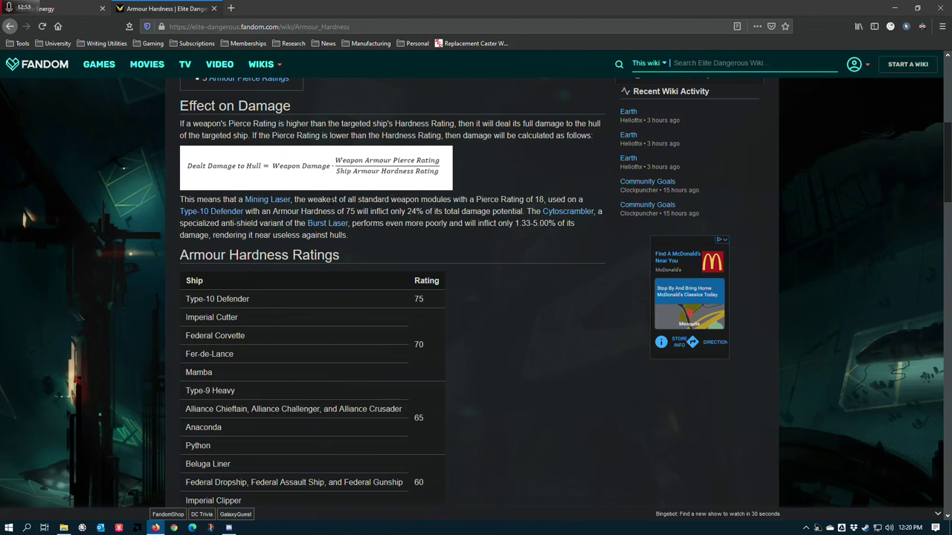
drag(332, 200, 543, 199)
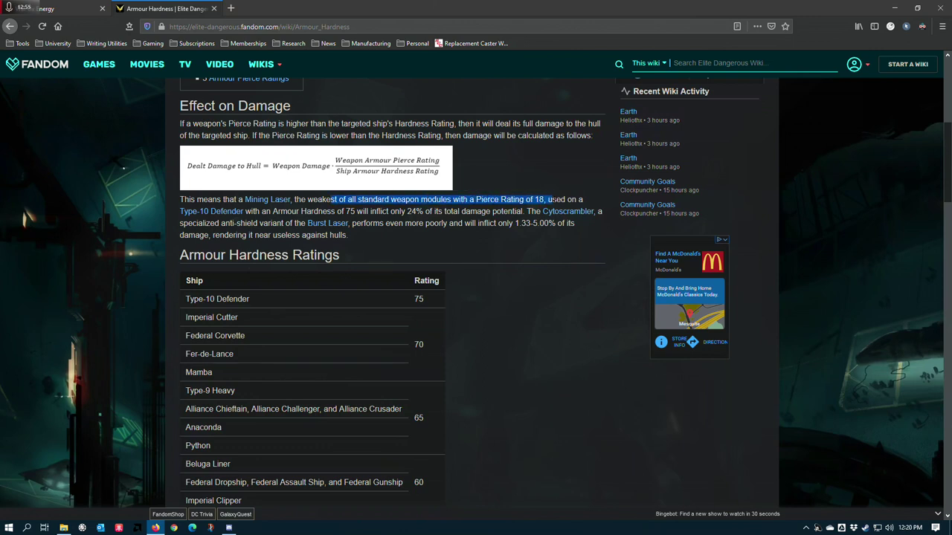
click(216, 217)
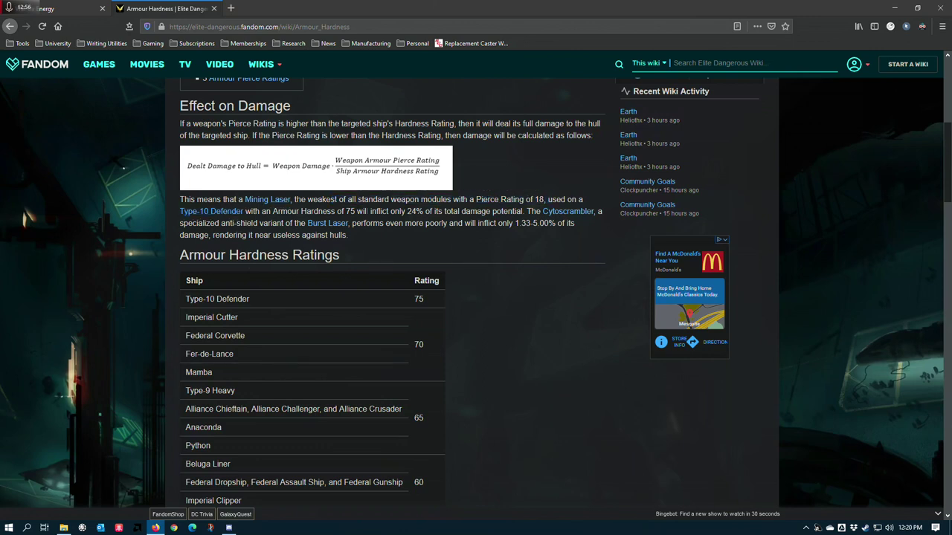
double_click(411, 212)
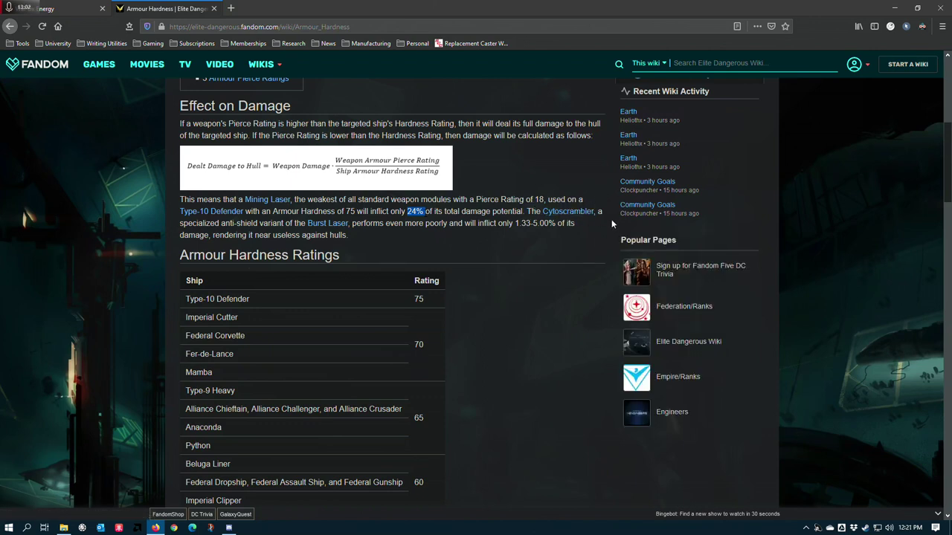
drag(518, 223, 556, 223)
click(356, 233)
Return to the War Ox Energy build and recheck the modifications of both small Multi-cannons
click(77, 7)
scroll(428, 286, up, 2)
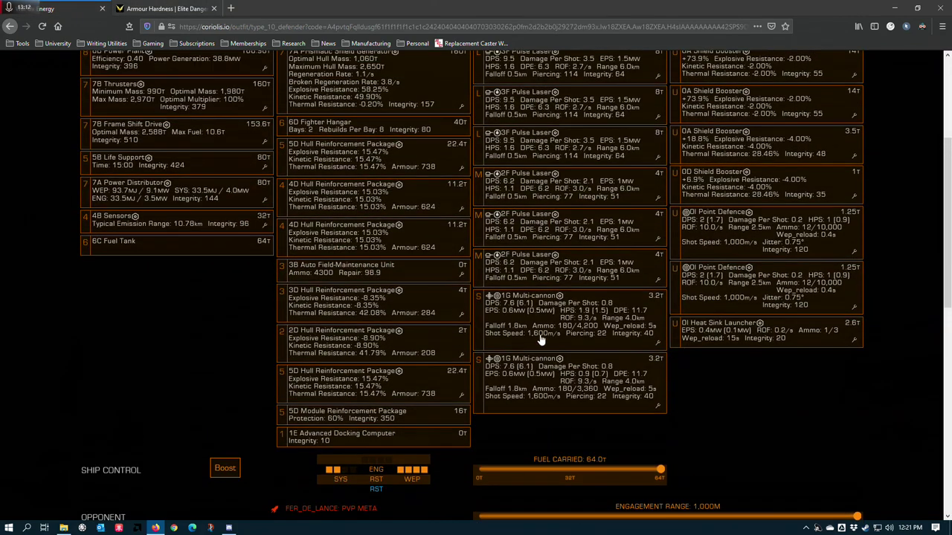
scroll(427, 287, up, 3)
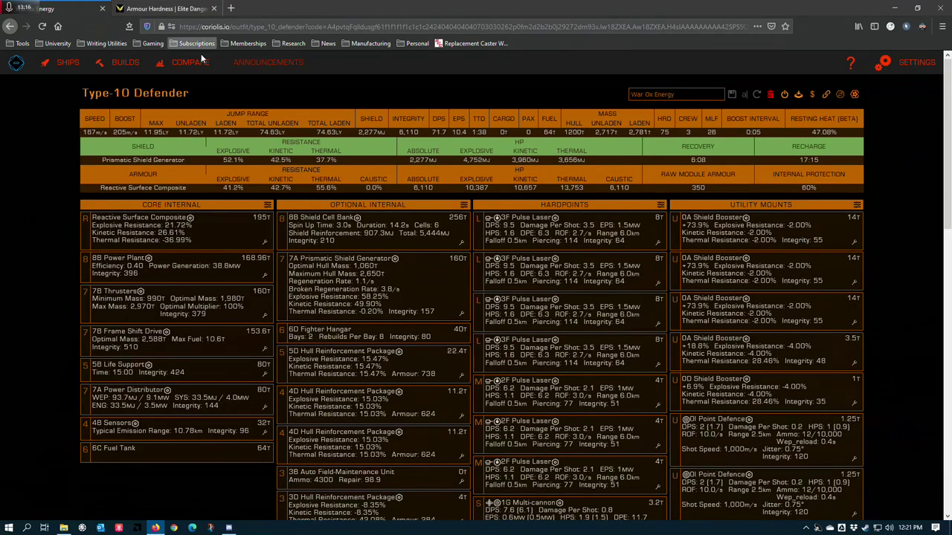
scroll(499, 349, down, 1)
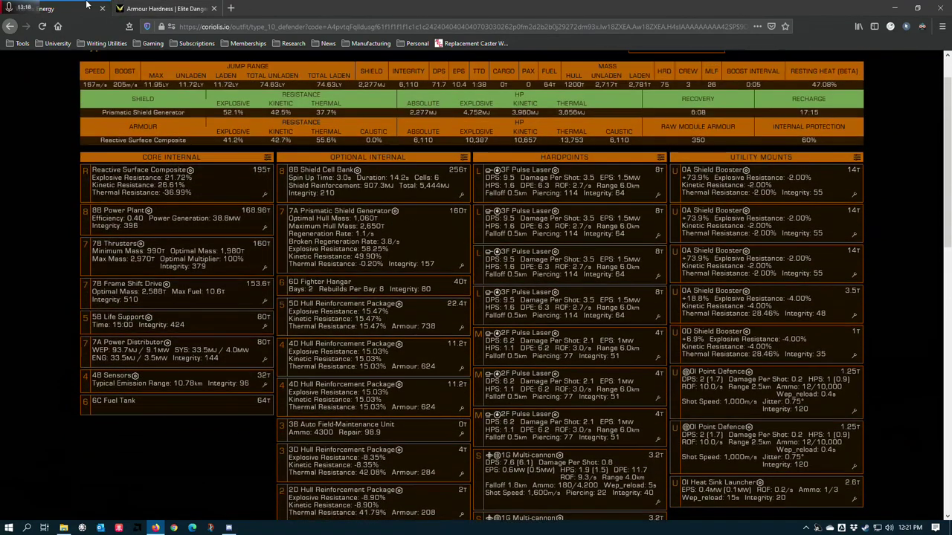
scroll(501, 347, down, 4)
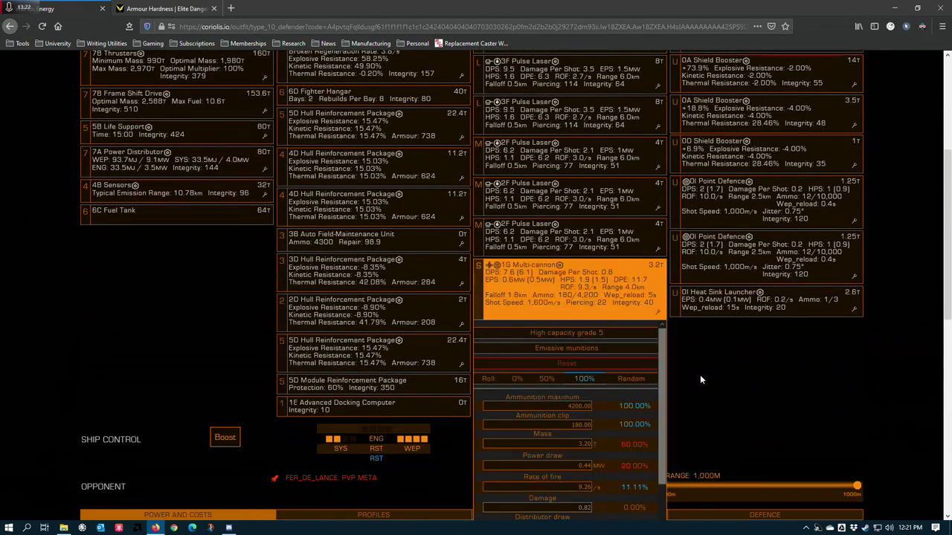
click(660, 375)
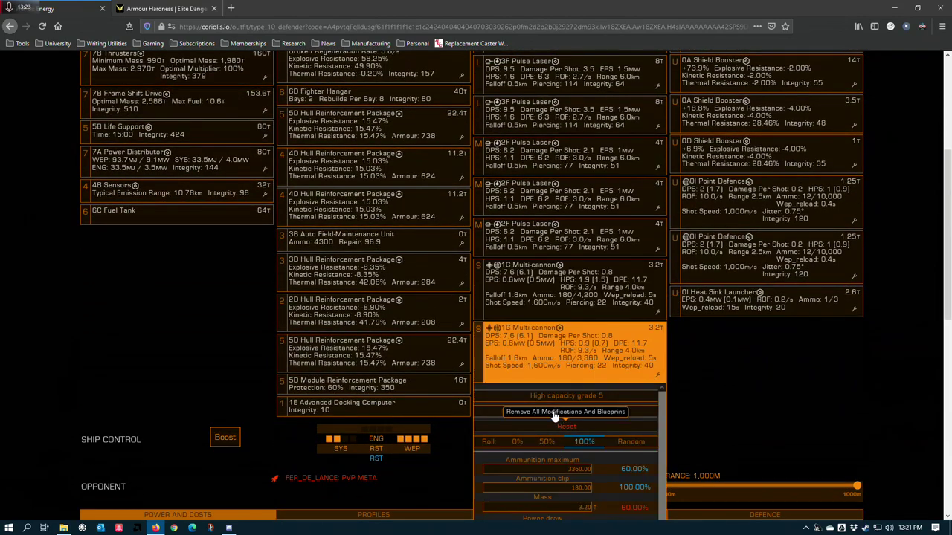
click(721, 362)
Open the saved Vulture build "Piss Ant 2"
scroll(721, 362, up, 2)
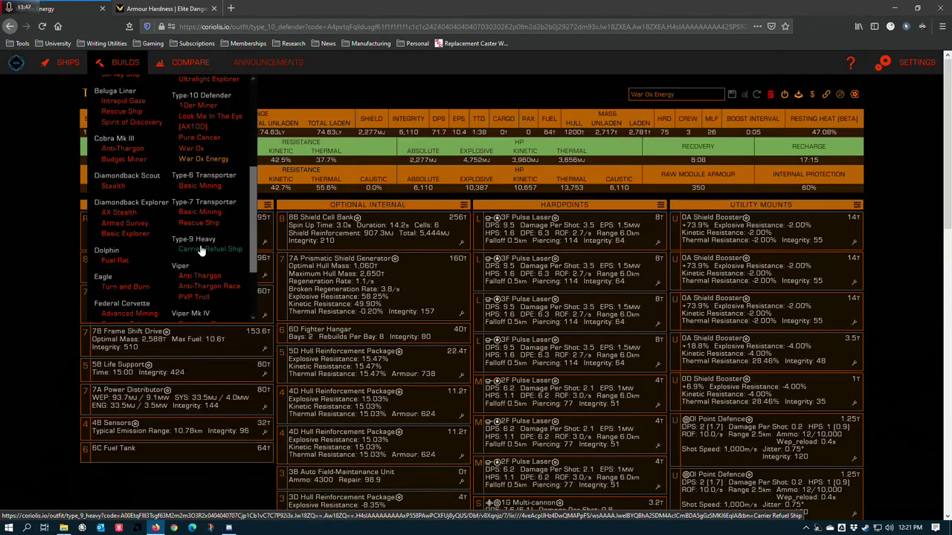
scroll(674, 372, down, 5)
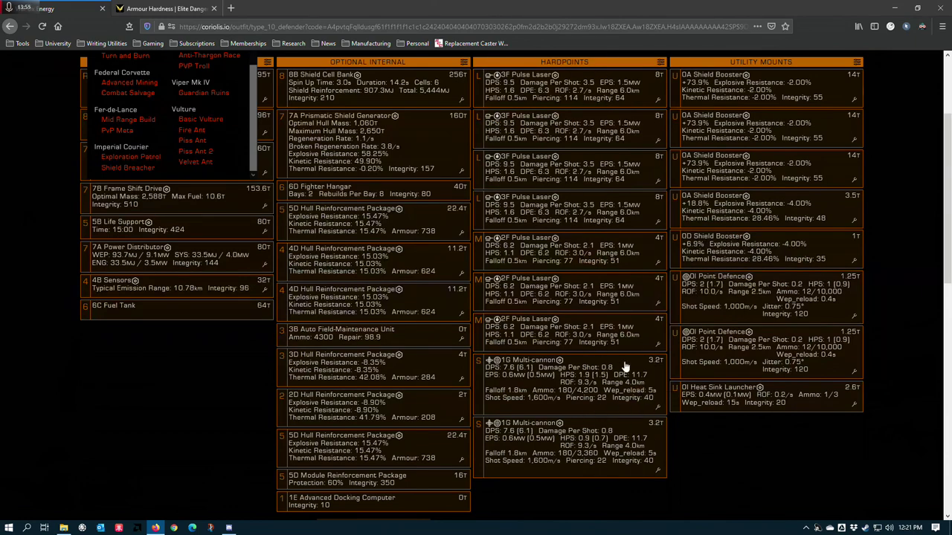
scroll(594, 345, up, 3)
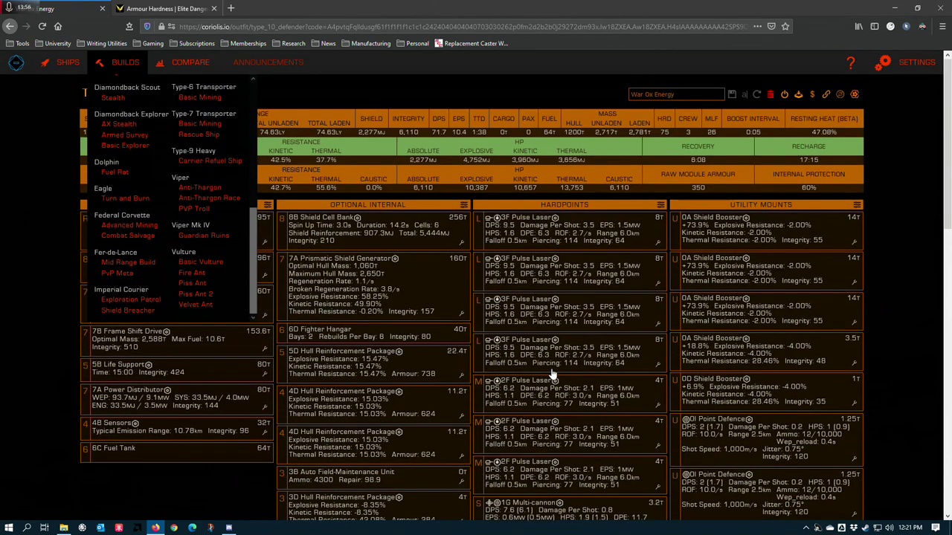
click(199, 295)
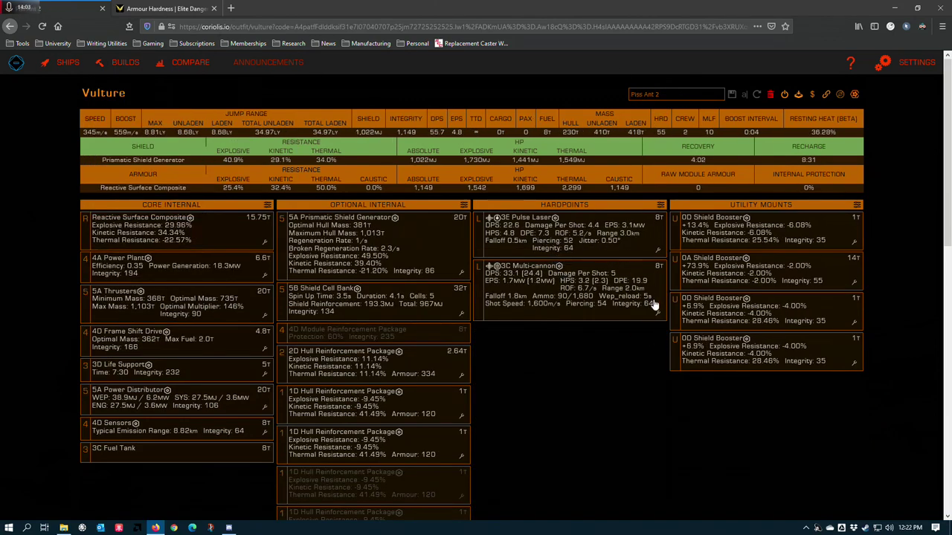
Check the wiki's hardness ratings against the Vulture's weapons and inspect the modifications of its 3E Pulse Laser and 3C Multi-cannon
click(164, 9)
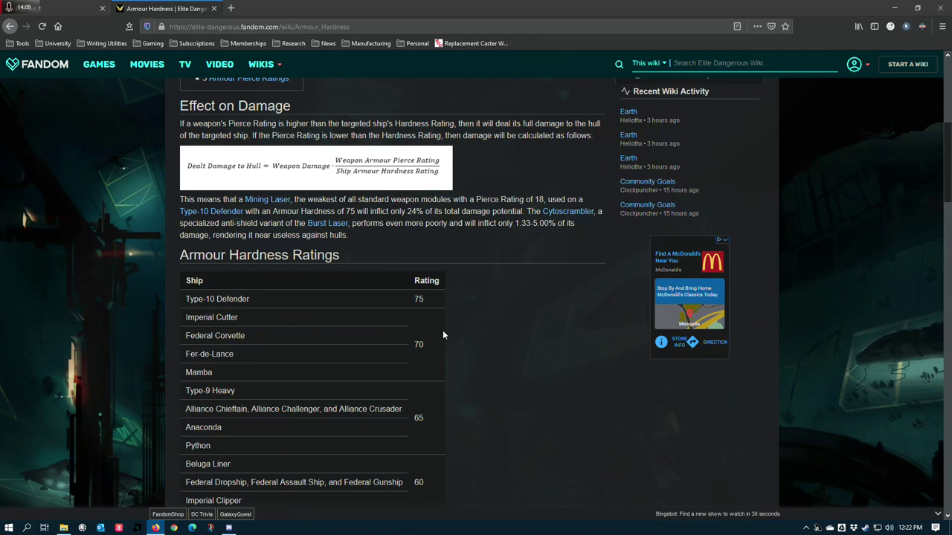
key(ctrl+Tab)
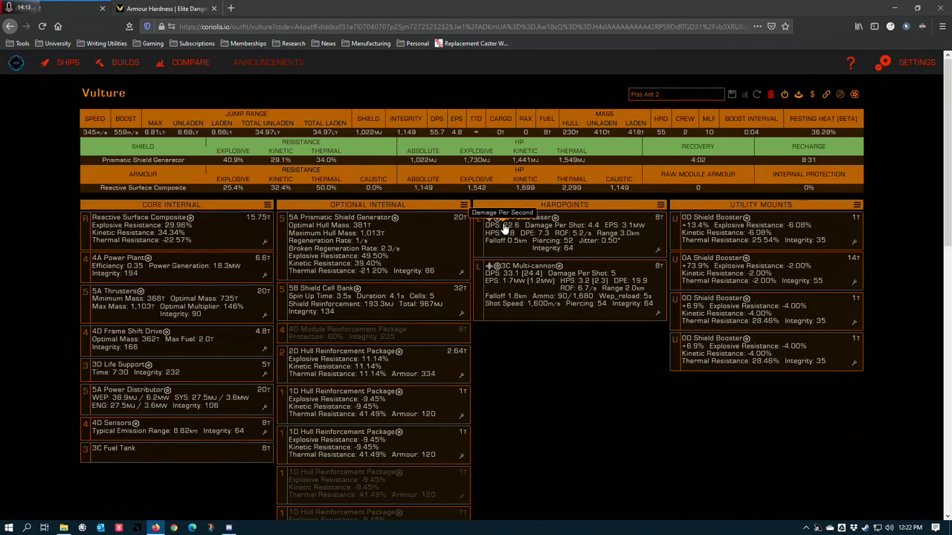
click(658, 252)
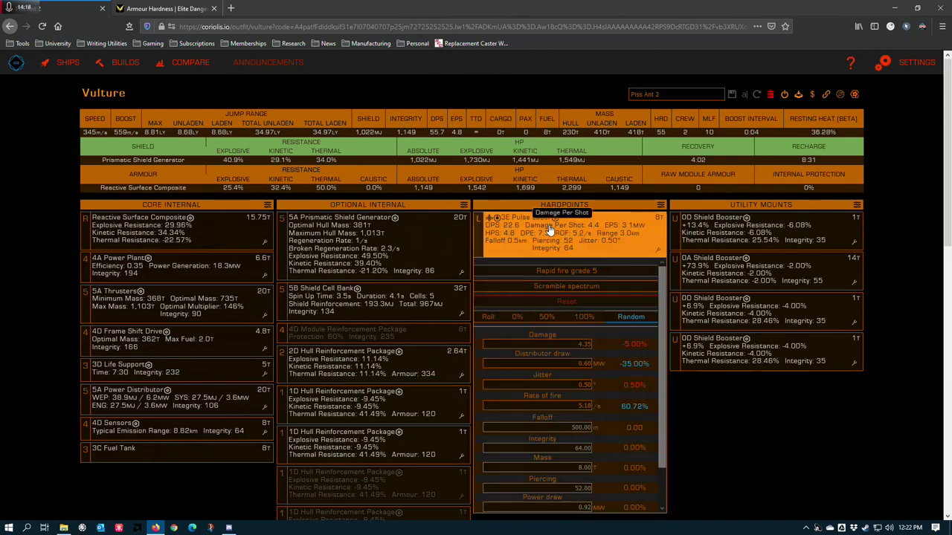
click(784, 460)
click(658, 315)
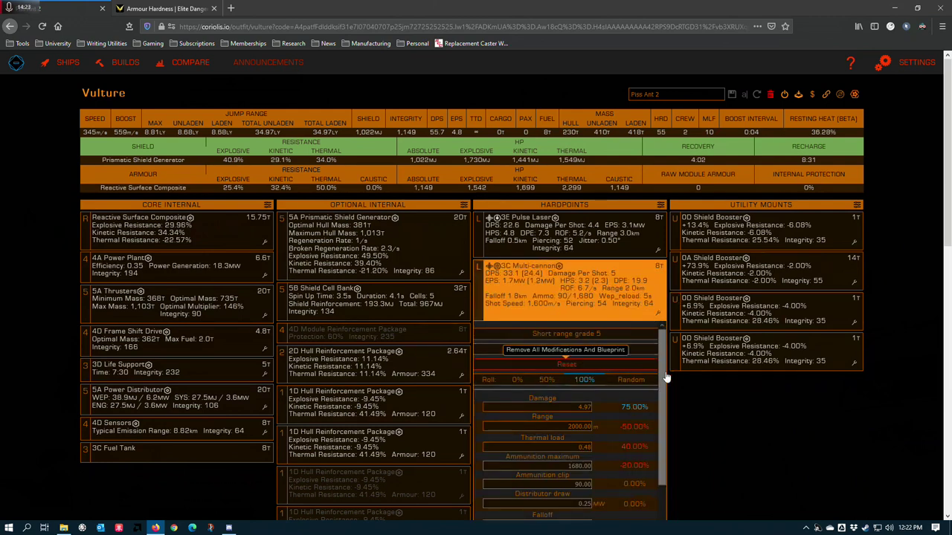
click(739, 439)
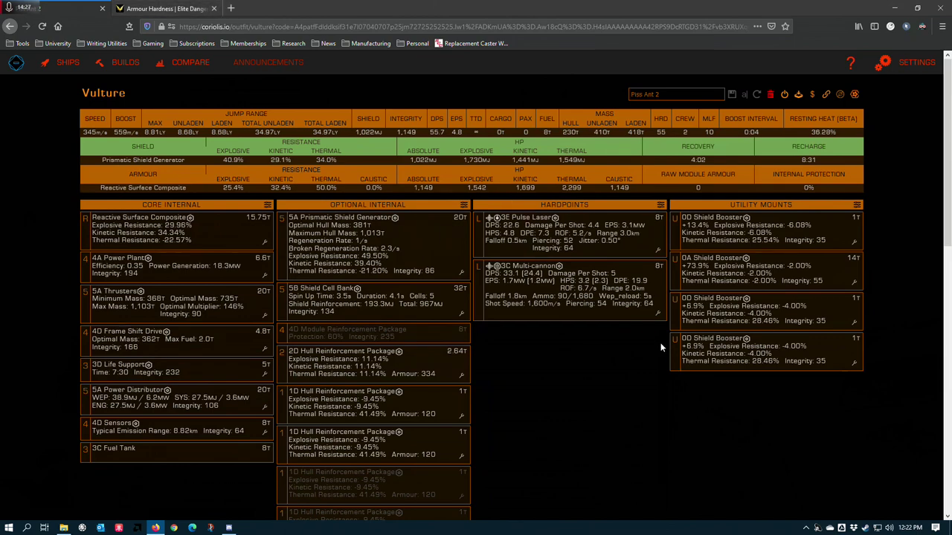
Compare the Vulture's weapon piercing with the wiki's hardness table and reopen the 3C Multi-cannon's modifications
key(ctrl+Tab)
scroll(404, 235, down, 2)
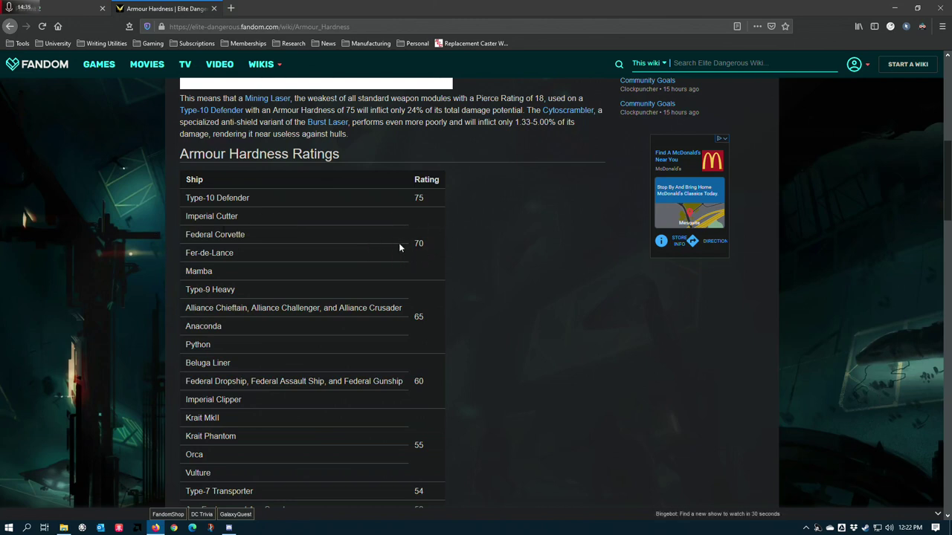
key(ctrl+Tab)
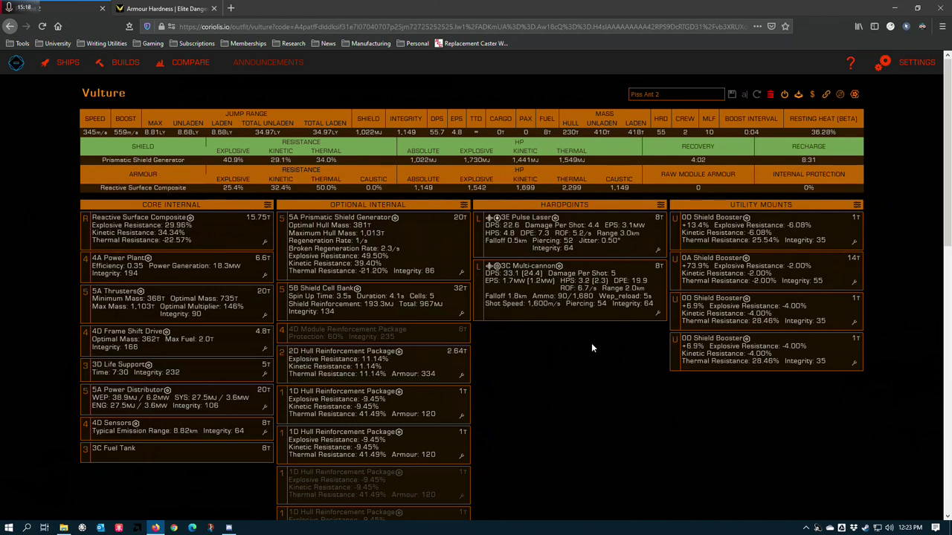
click(658, 314)
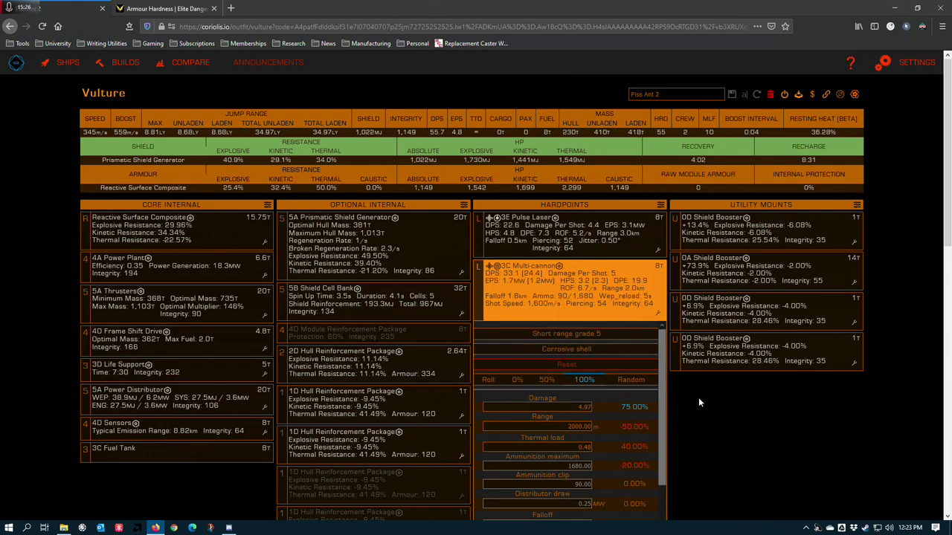
Close the 3C Multi-cannon's modifications and open the saved Type-10 Defender build "War Ox Energy"
click(710, 412)
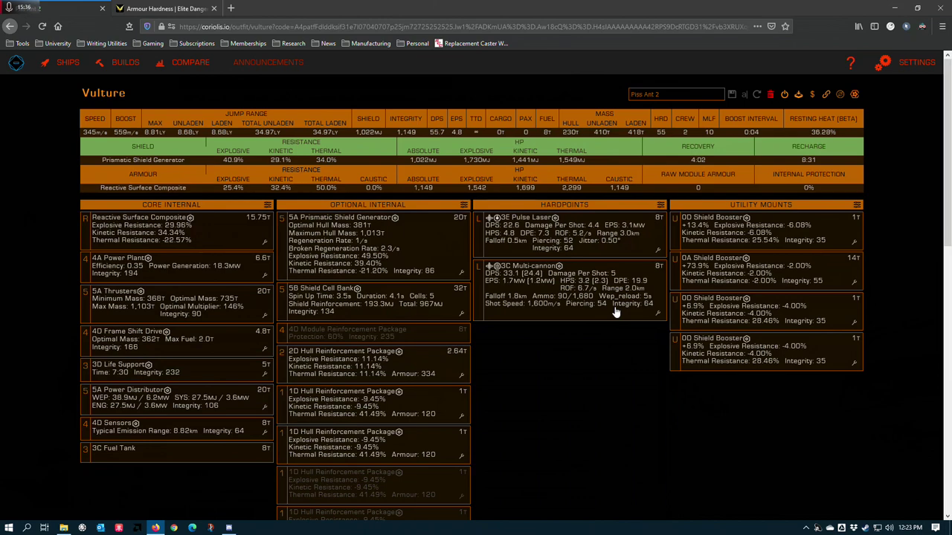
click(115, 66)
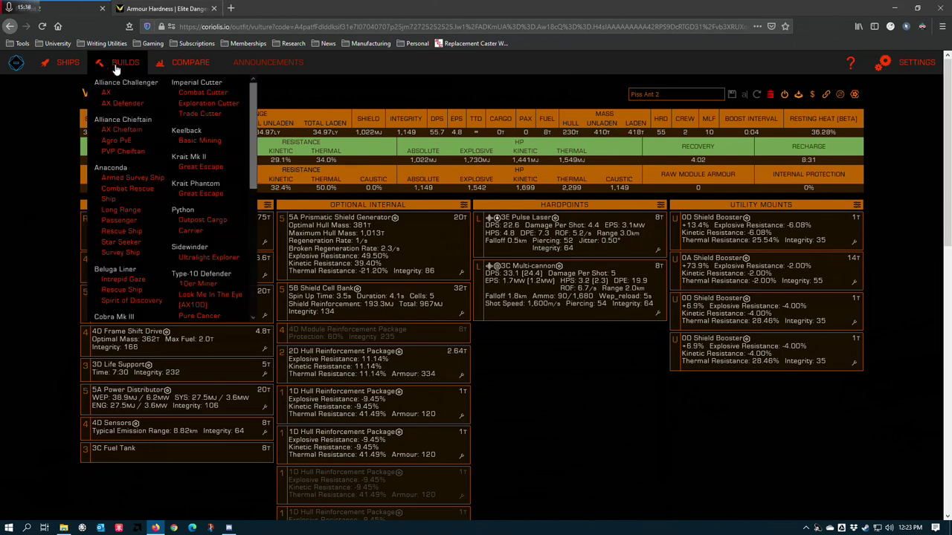
scroll(213, 250, down, 3)
click(213, 250)
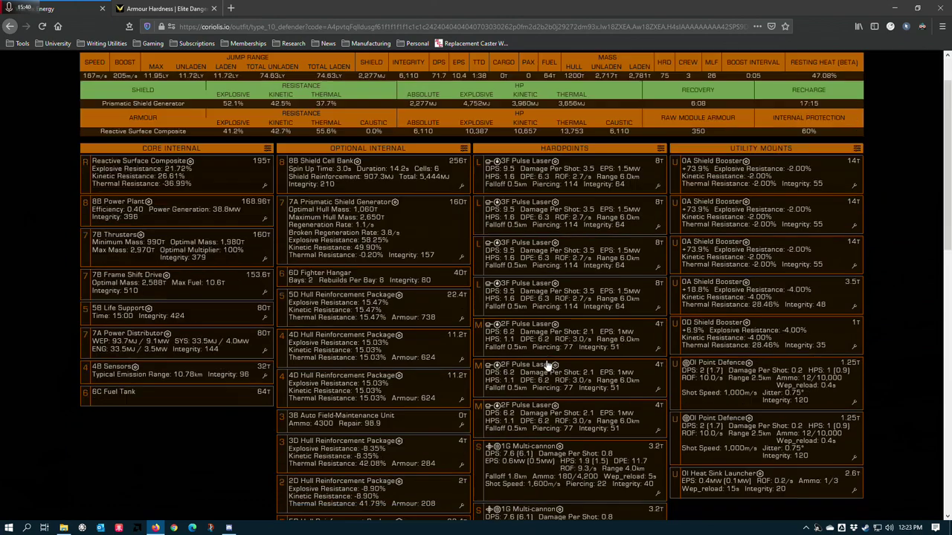
Inspect the Corrosive shell effect in the modifications of the build's last small 1G Multi-cannon, then close them
scroll(546, 366, down, 3)
click(656, 376)
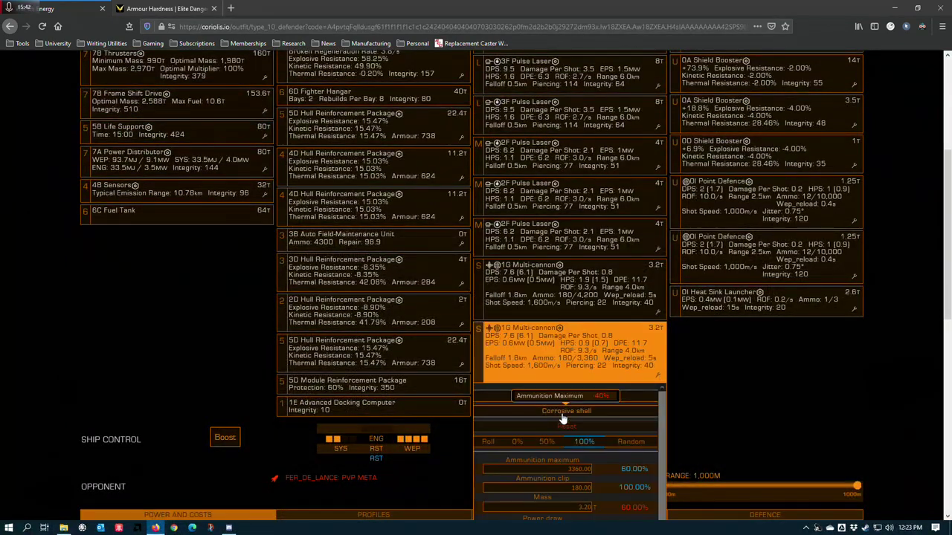
scroll(473, 160, up, 2)
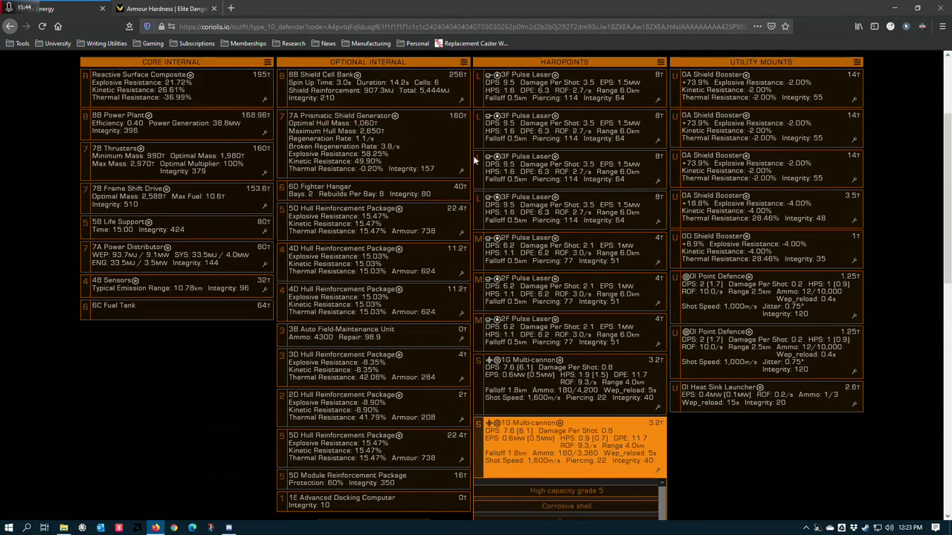
click(720, 467)
Look over the hardpoints and check the High capacity grade 5 blueprint details of the last small Multi-cannon
scroll(706, 445, down, 2)
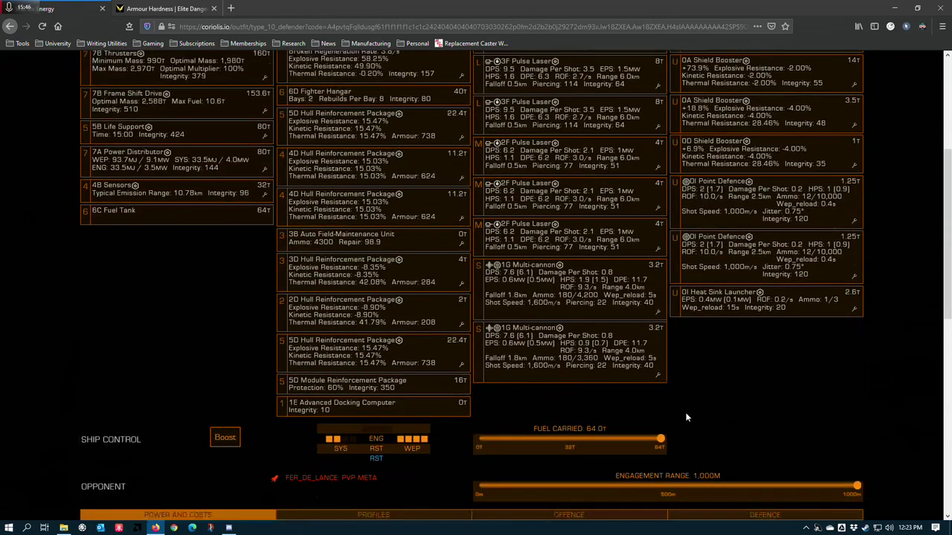
scroll(686, 418, up, 2)
scroll(608, 411, down, 2)
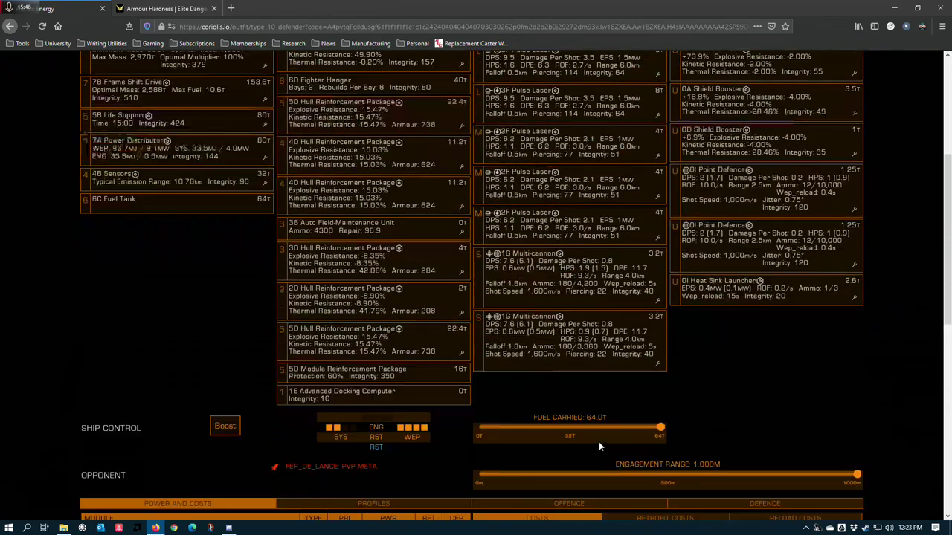
scroll(600, 446, down, 2)
scroll(701, 380, up, 2)
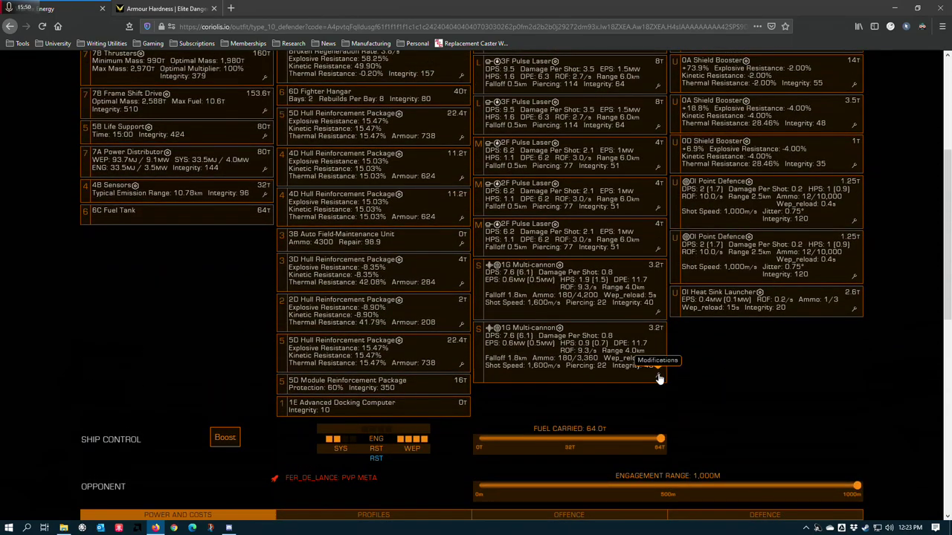
click(658, 378)
mouse_move(582, 380)
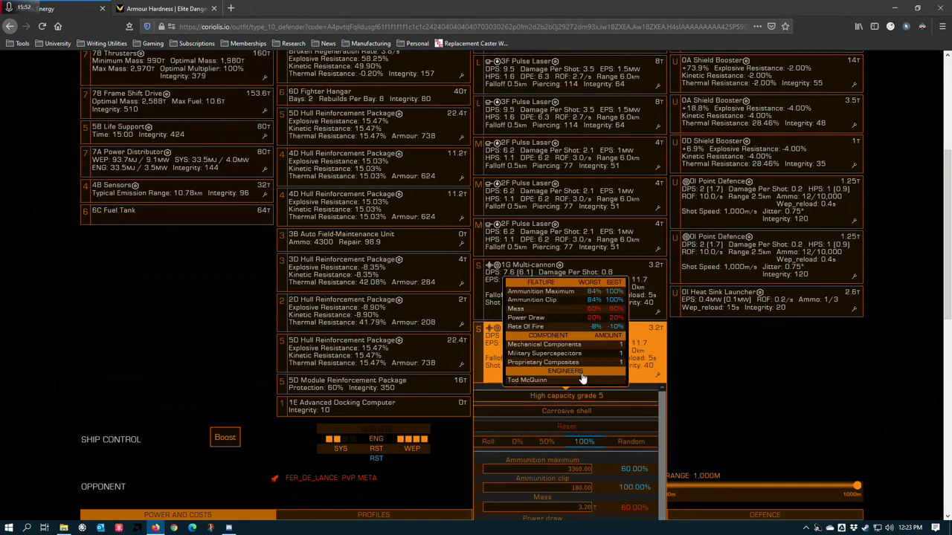
click(724, 369)
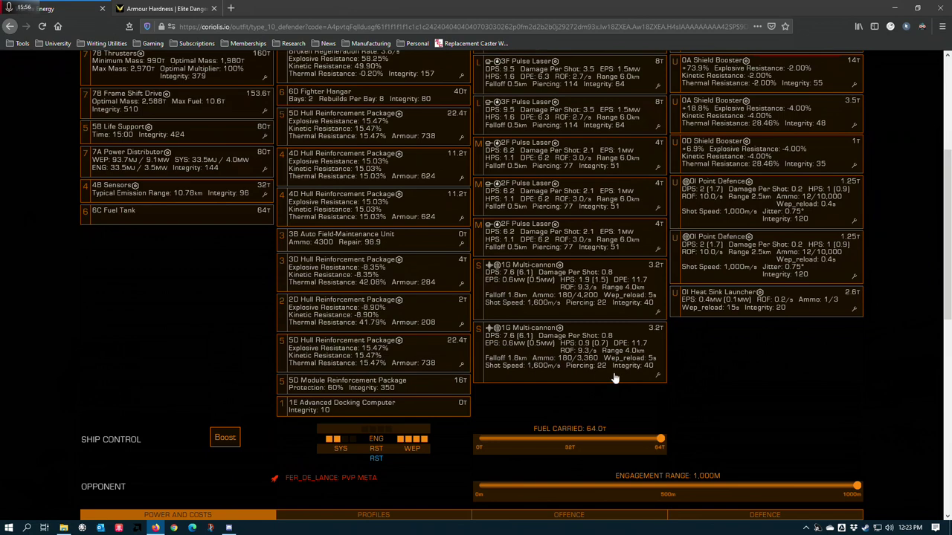
Recheck the Corrosive shell's effect on the last small Multi-cannon, then close its modifications
click(660, 377)
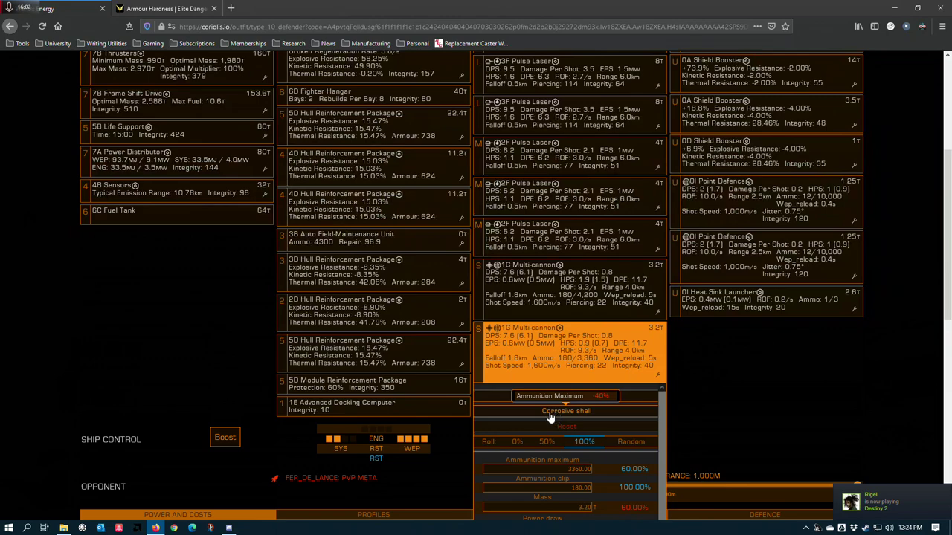
click(698, 380)
scroll(672, 398, up, 2)
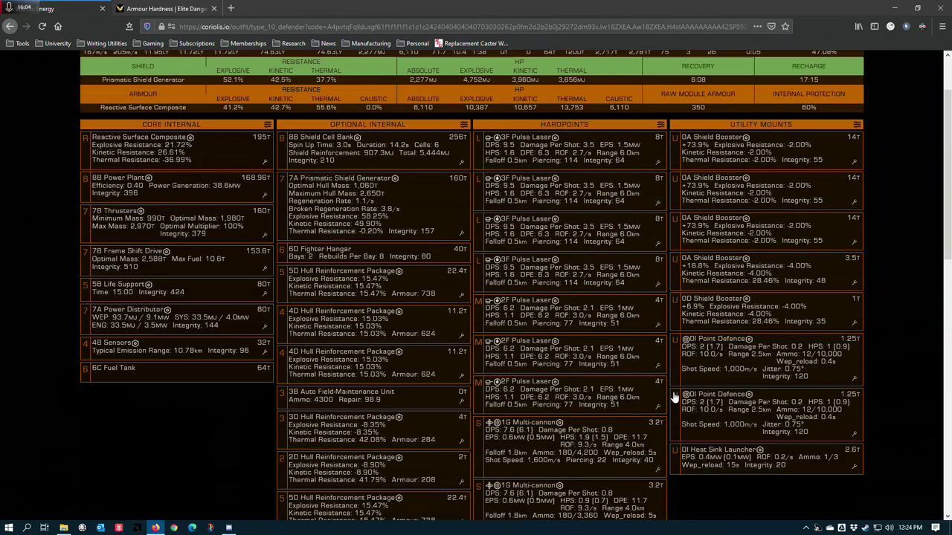
Check the wiki's armour hardness ratings, then review the last small Multi-cannon's Corrosive shell and High capacity modifications in the build again
click(118, 5)
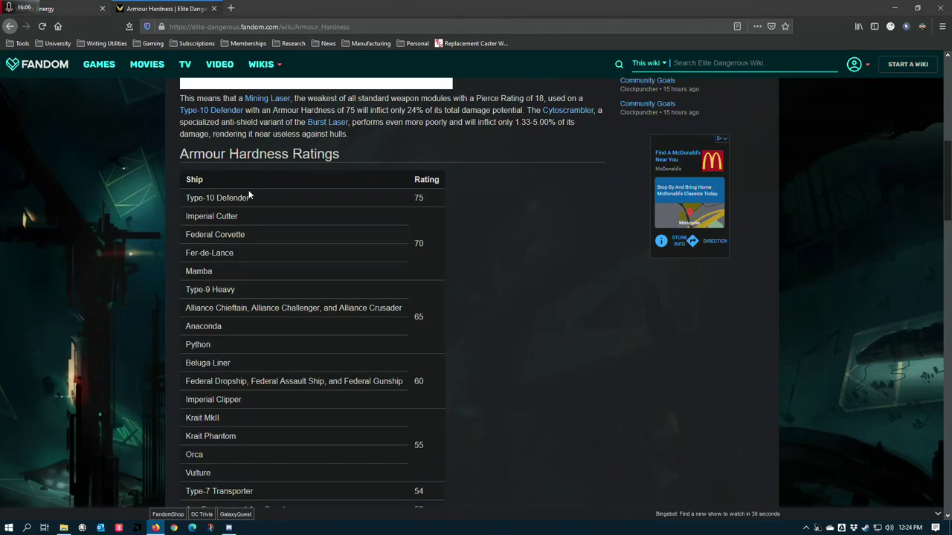
click(58, 7)
scroll(474, 336, down, 3)
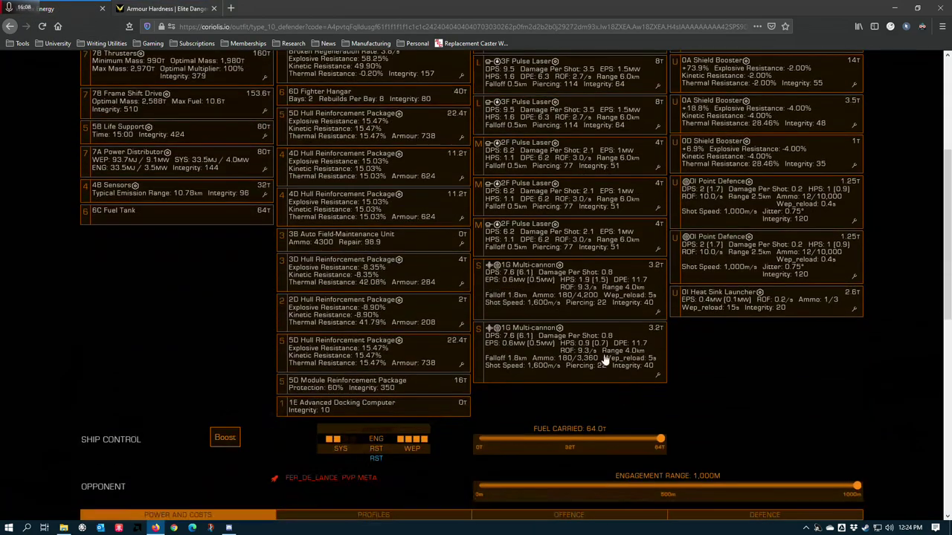
click(654, 371)
mouse_move(572, 413)
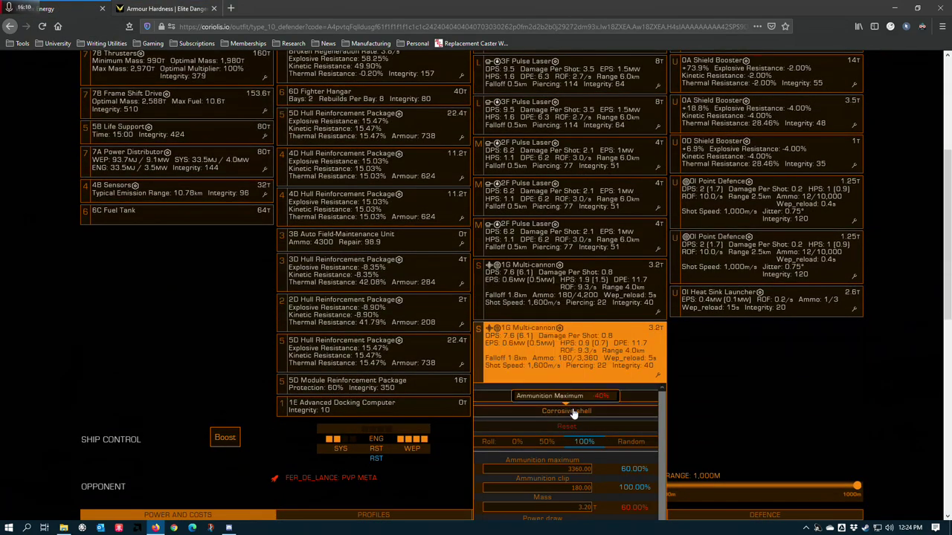
mouse_move(588, 372)
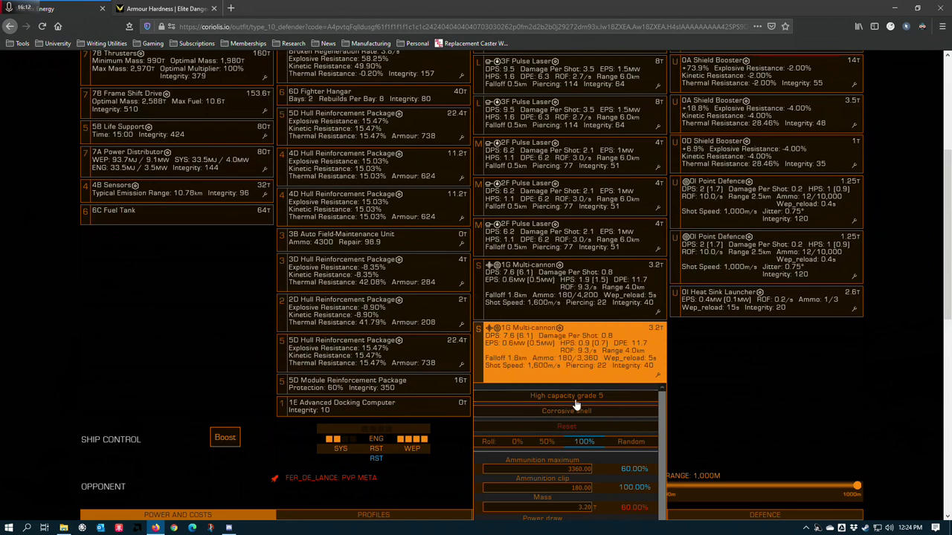
click(742, 387)
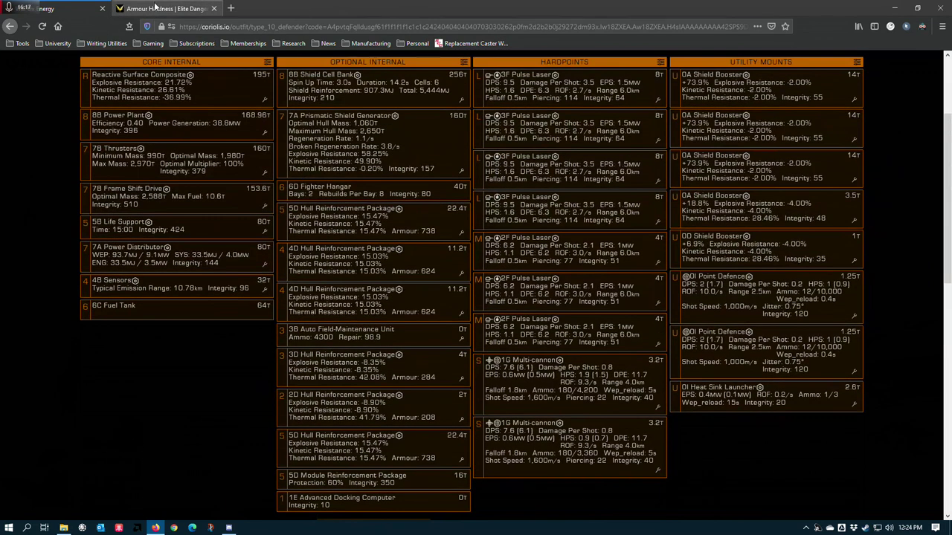
Examine the wiki's Armour Pierce Ratings table, highlight the torpedoes' rating, and return to the article's introduction
click(167, 8)
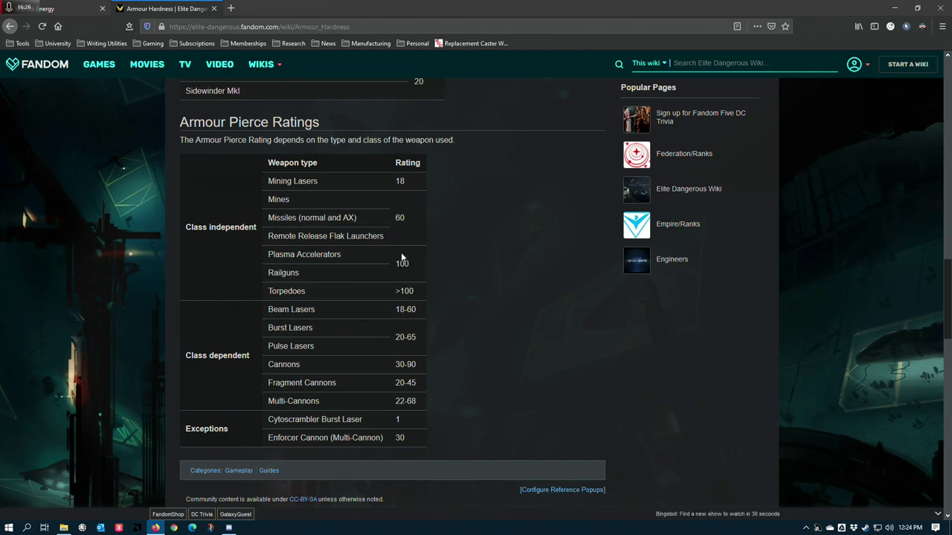
drag(418, 290, 391, 291)
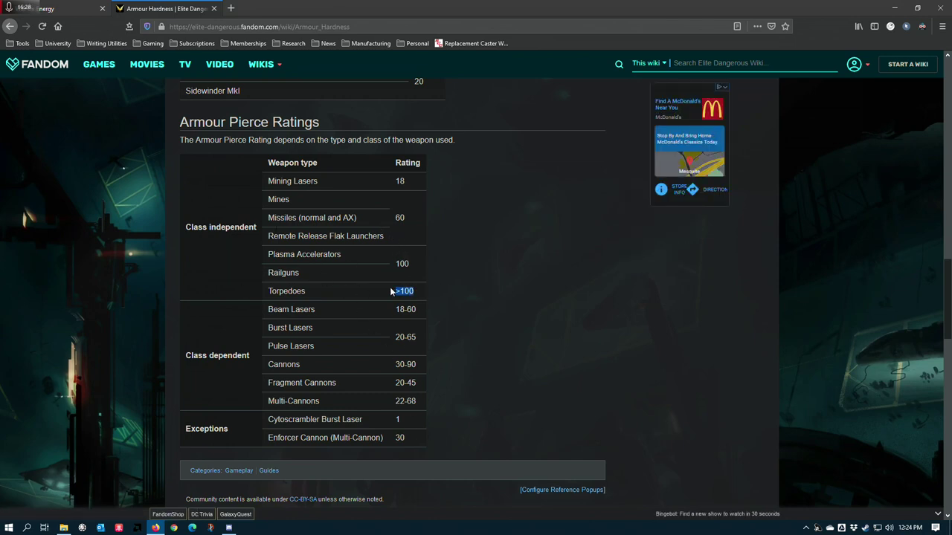
click(489, 304)
scroll(476, 301, up, 7)
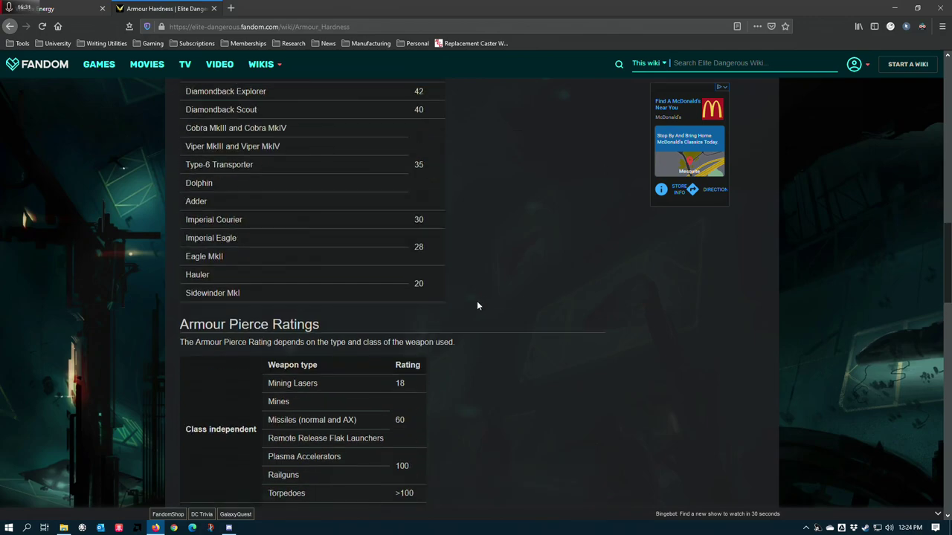
scroll(490, 301, up, 8)
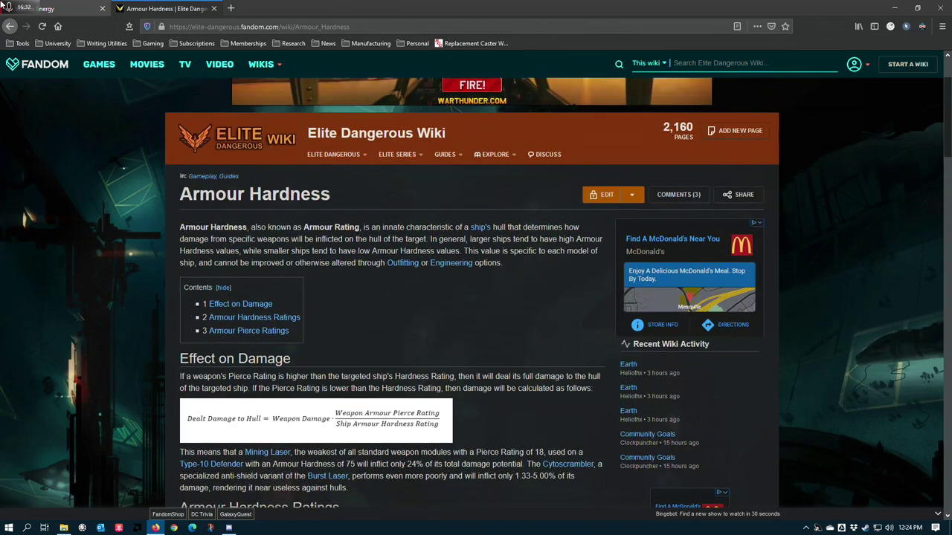
Return to the War Ox Energy build and look over its statistics and hardpoints
scroll(390, 158, up, 3)
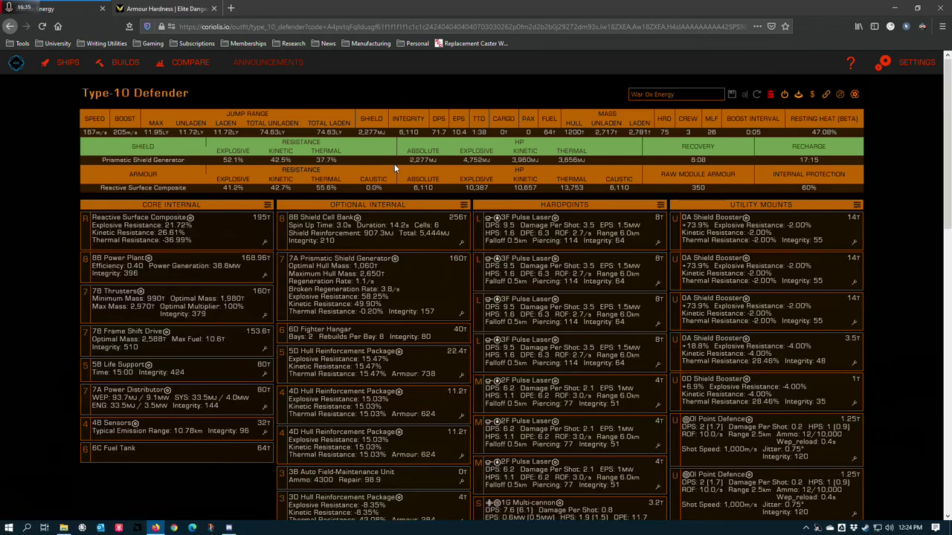
scroll(591, 255, down, 2)
key(alt+Left)
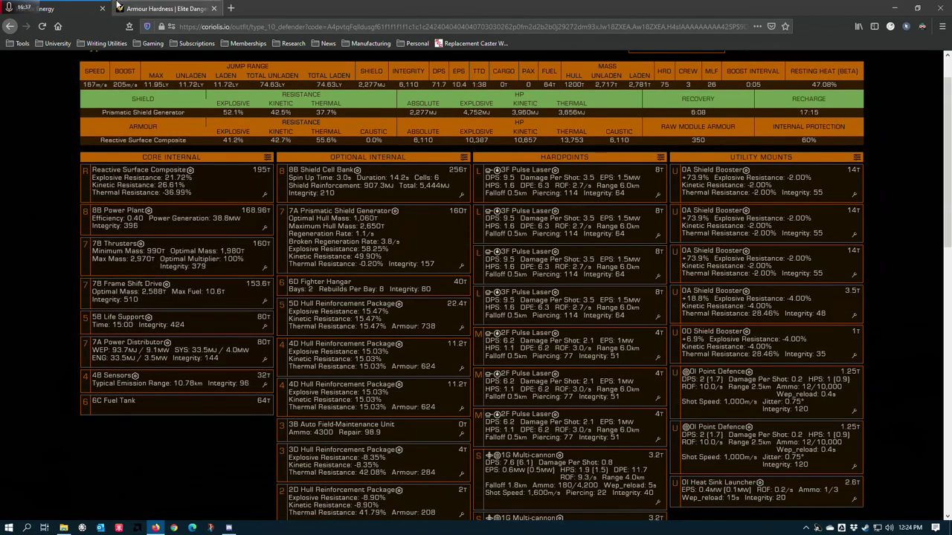
Open the Frontier forum thread "[Explained] Hull and Armor Damage Mechanics" from the search results and highlight its actual damage formula
click(162, 264)
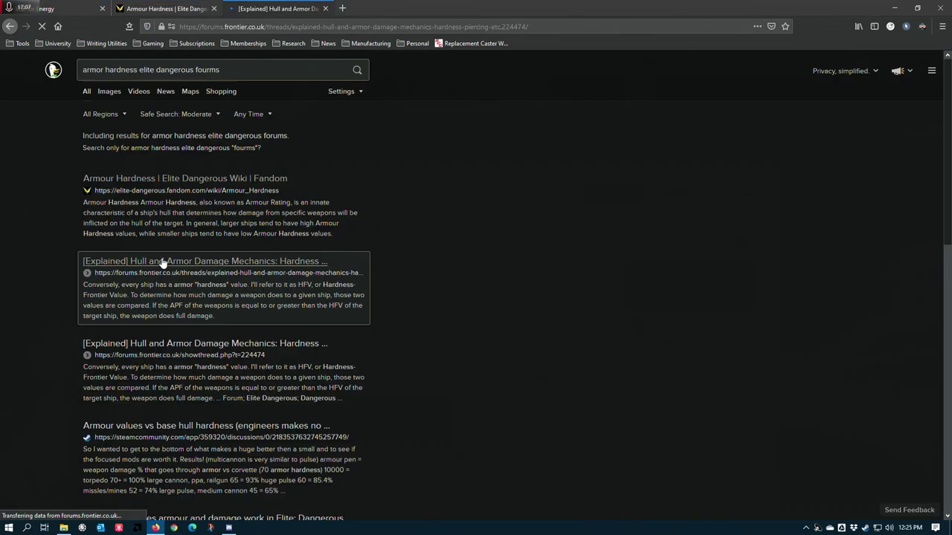
scroll(292, 295, down, 3)
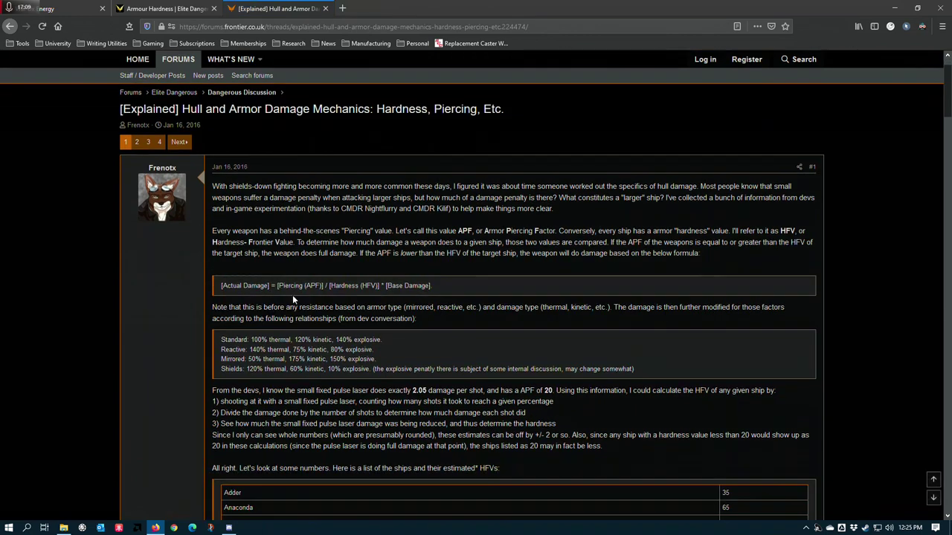
drag(440, 234, 221, 234)
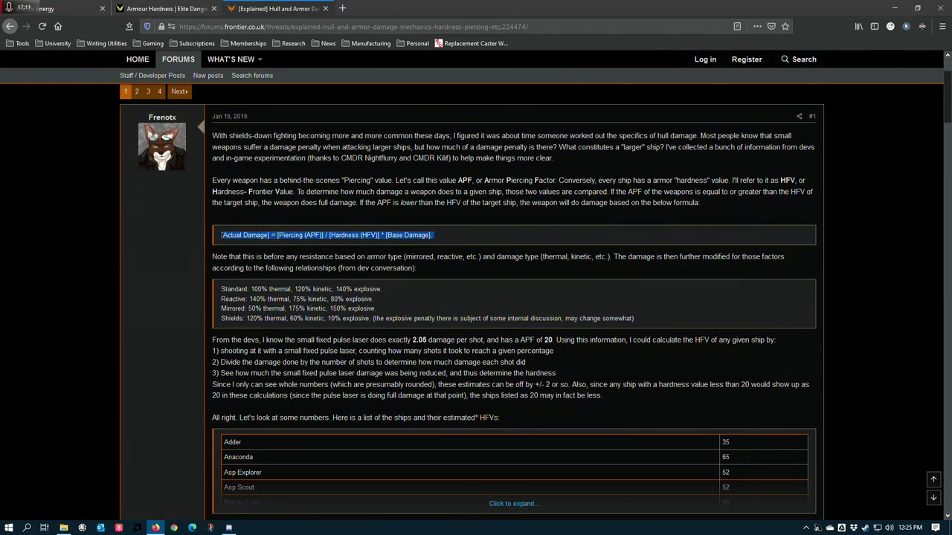
click(239, 216)
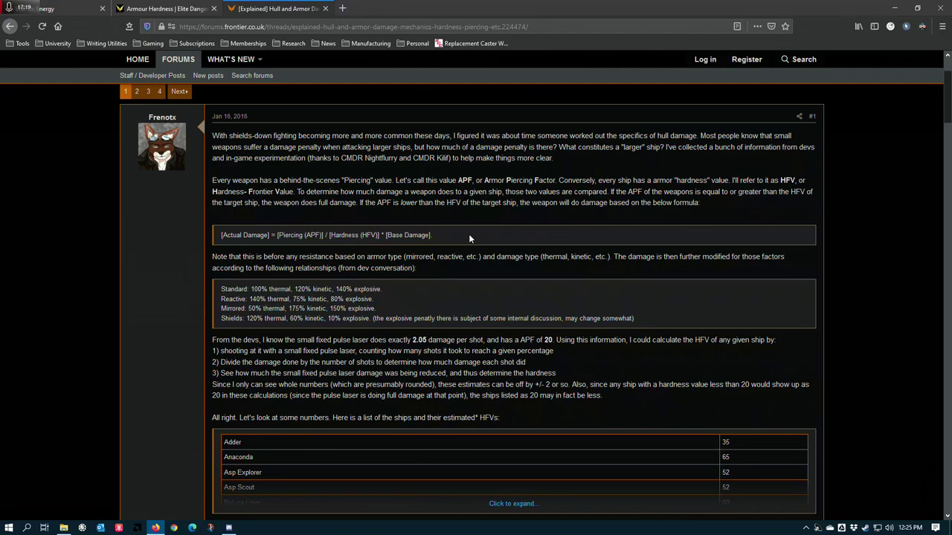
Read the forum post's resistance multipliers, ship hardness list, fixed pulse laser APF table and testing instructions, then return to its beginning
scroll(448, 241, down, 2)
scroll(447, 241, up, 2)
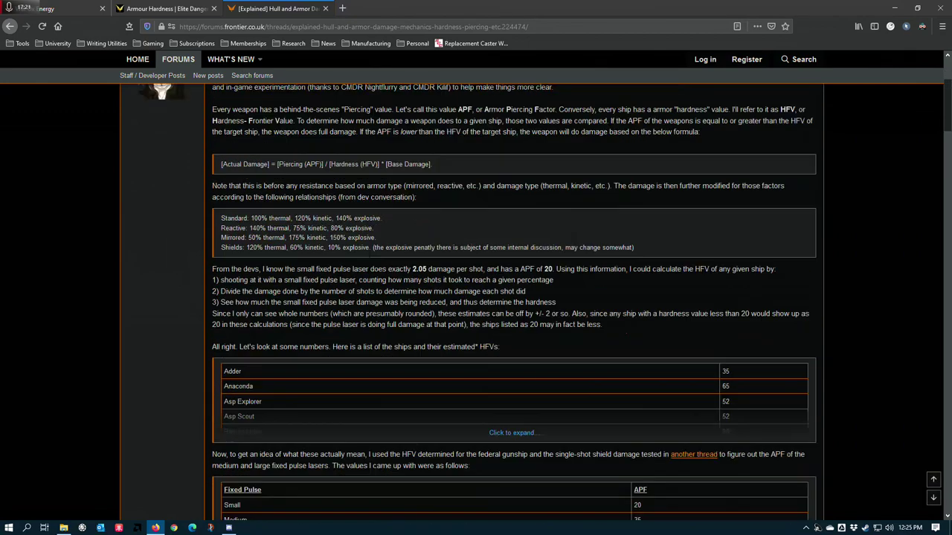
scroll(176, 202, up, 2)
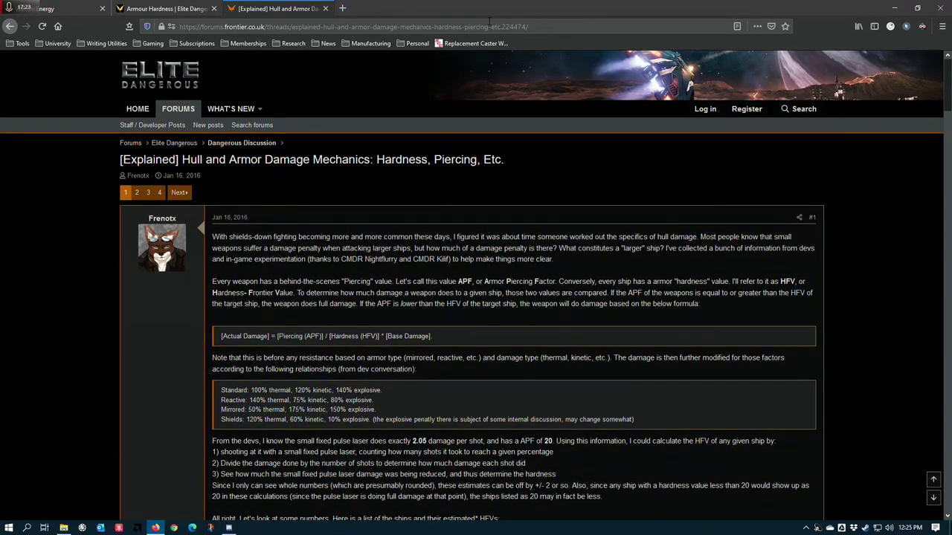
scroll(408, 137, down, 5)
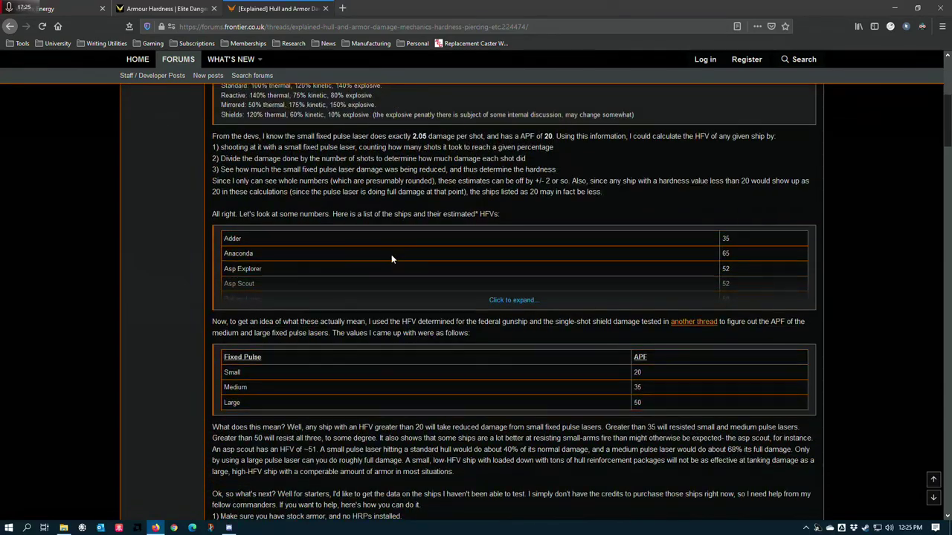
scroll(348, 287, down, 4)
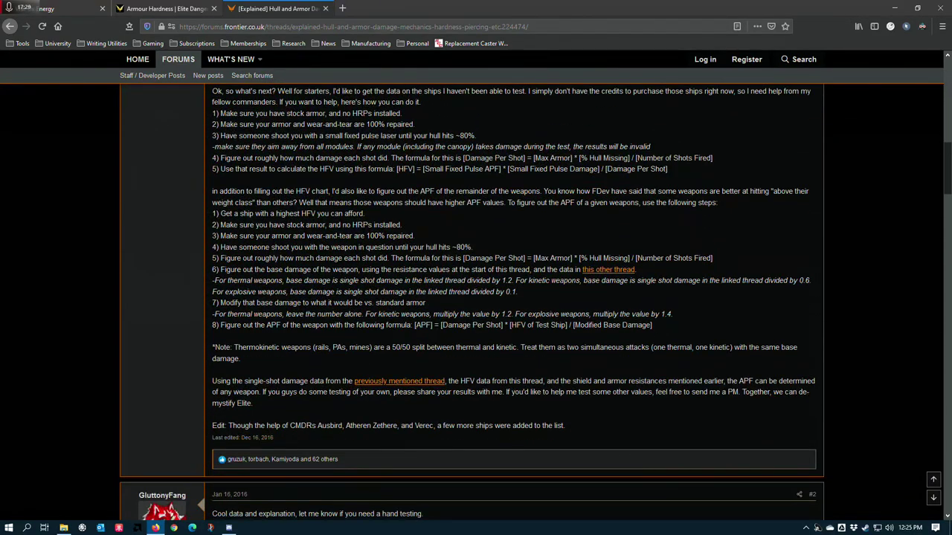
scroll(267, 309, down, 1)
scroll(273, 396, up, 1)
scroll(284, 381, up, 1)
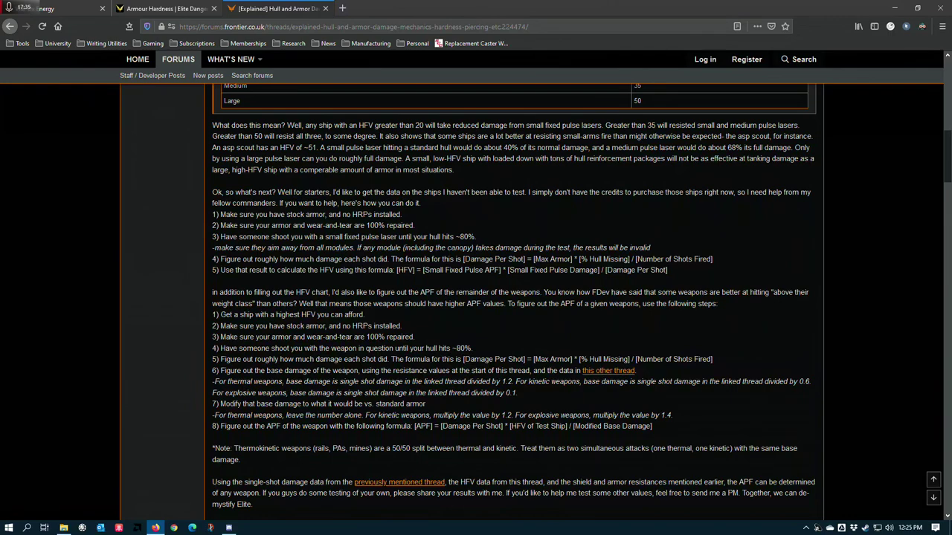
scroll(248, 125, up, 10)
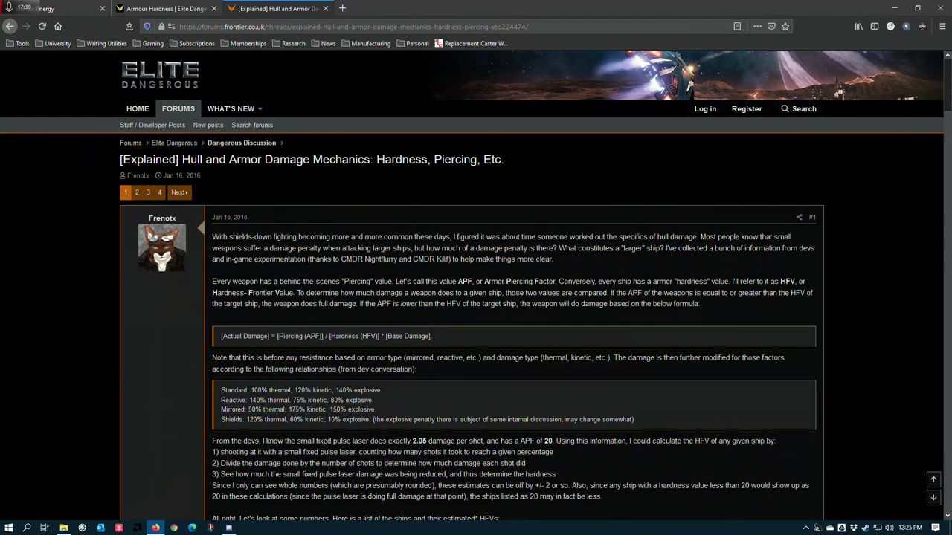
scroll(401, 272, down, 1)
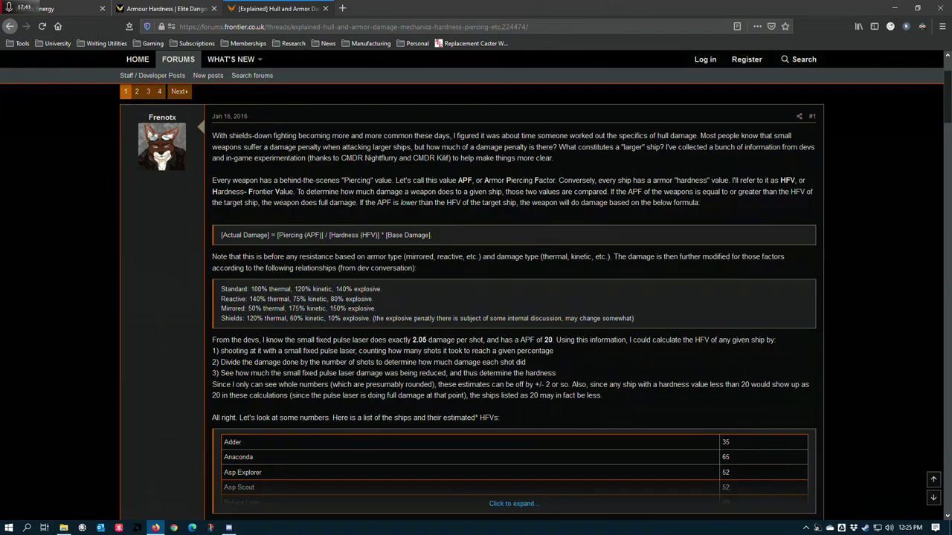
scroll(255, 115, down, 2)
scroll(378, 162, up, 3)
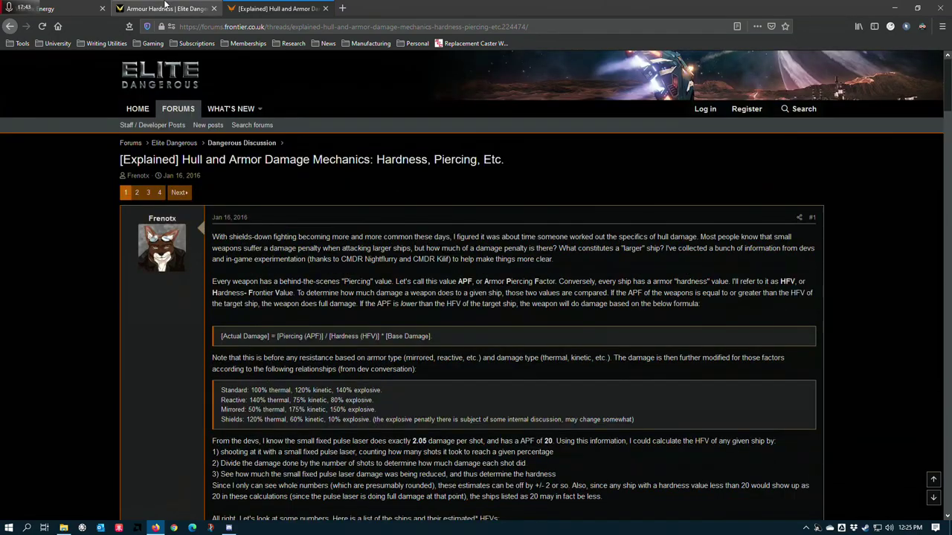
Switch back to the wiki's Armour Hardness article and review its hull damage formula and Armour Hardness Ratings table, returning to the introduction
key(ctrl+shift+Tab)
scroll(294, 273, down, 2)
scroll(290, 258, up, 3)
scroll(290, 260, up, 3)
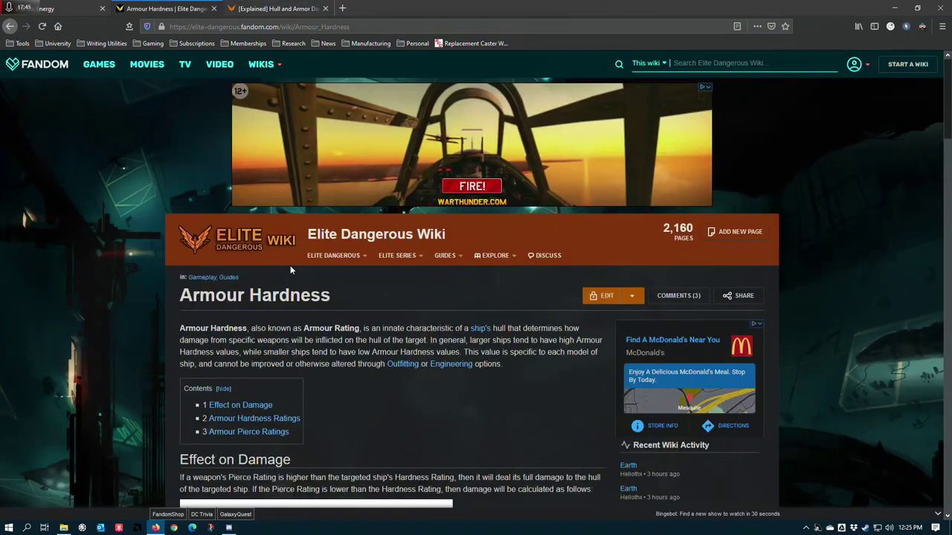
scroll(290, 265, down, 5)
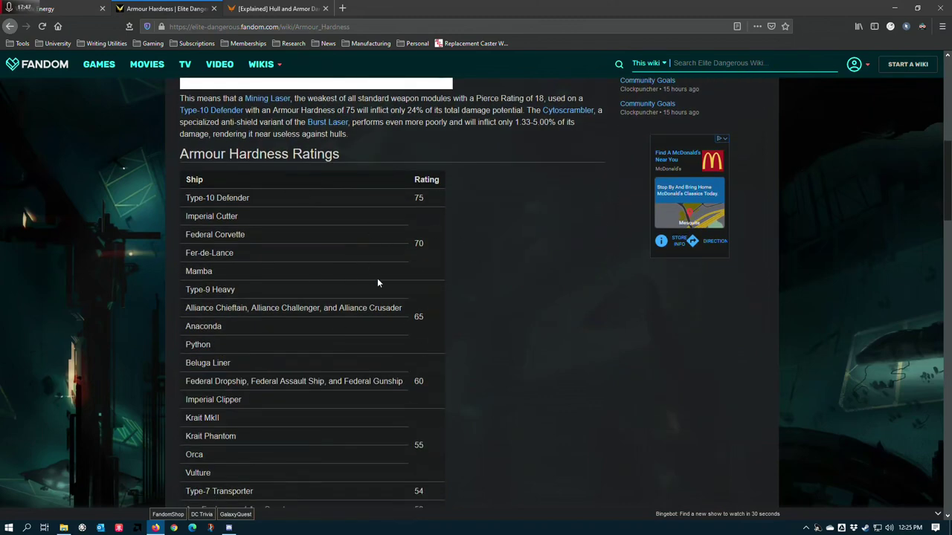
scroll(402, 418, up, 1)
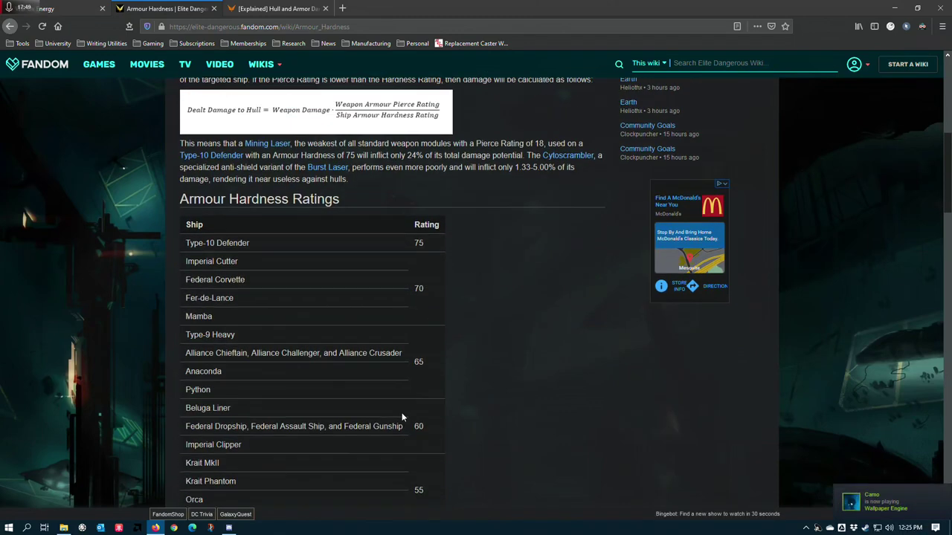
scroll(373, 421, up, 2)
scroll(390, 407, down, 2)
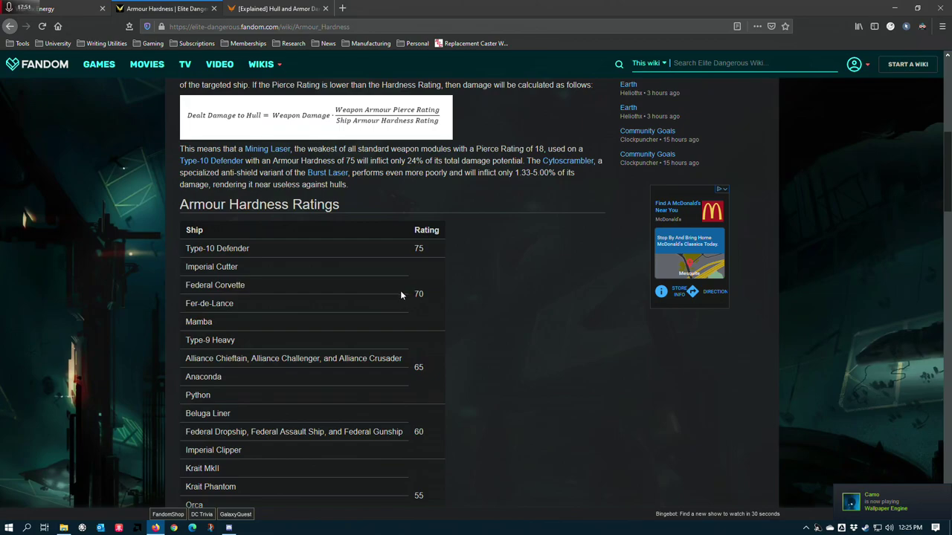
scroll(366, 286, up, 5)
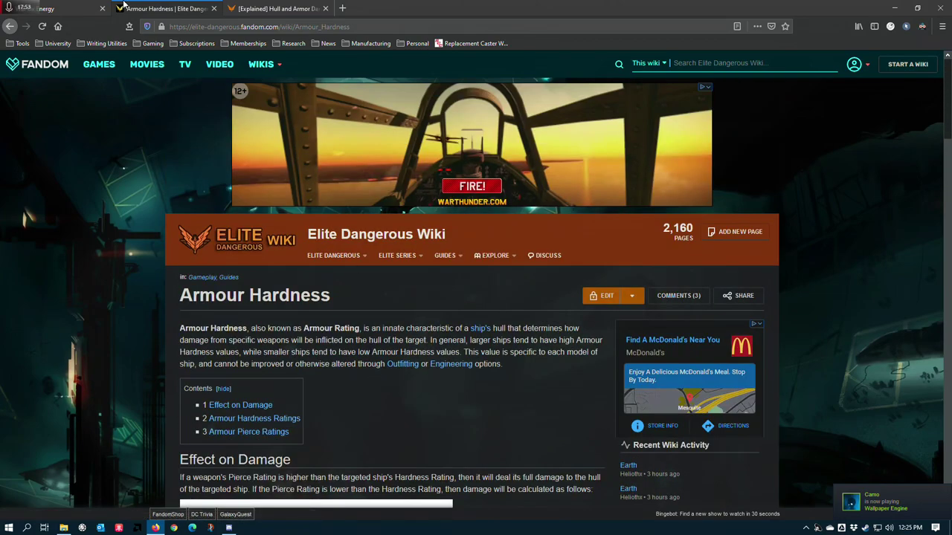
Return to the Type-10 Defender build on Coriolis and examine the piercing values of its pulse laser and multi-cannon hardpoints
click(61, 7)
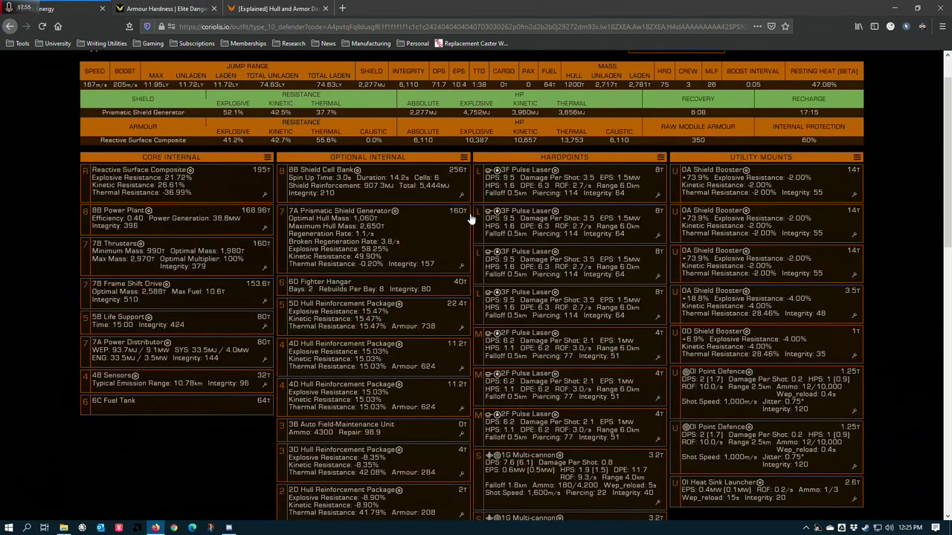
scroll(543, 487, down, 1)
scroll(542, 487, down, 4)
scroll(602, 349, up, 6)
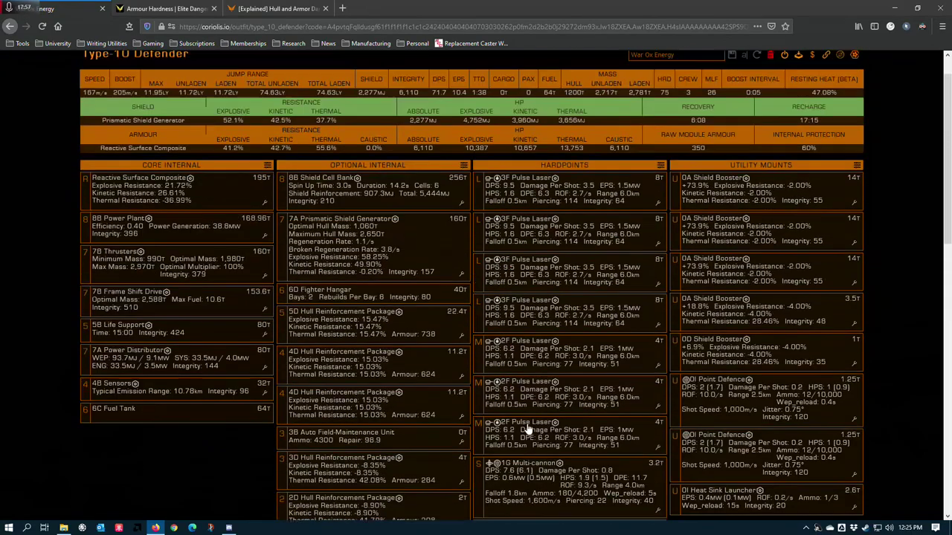